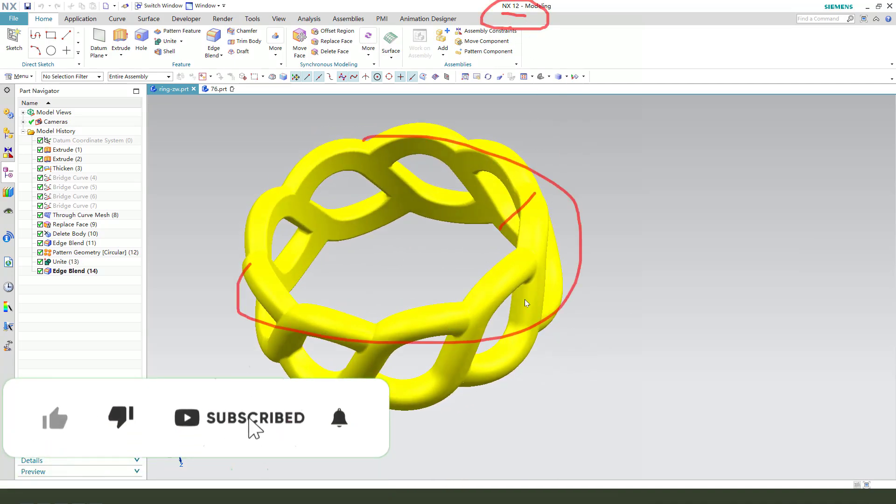
Step: Orbit the finished yellow ring, then switch to the empty 76.prt part
mouse_move(537, 316)
middle_down()
mouse_move(591, 244)
mouse_move(520, 300)
mouse_move(366, 310)
mouse_move(576, 260)
mouse_move(458, 290)
mouse_move(480, 290)
mouse_move(461, 280)
middle_up()
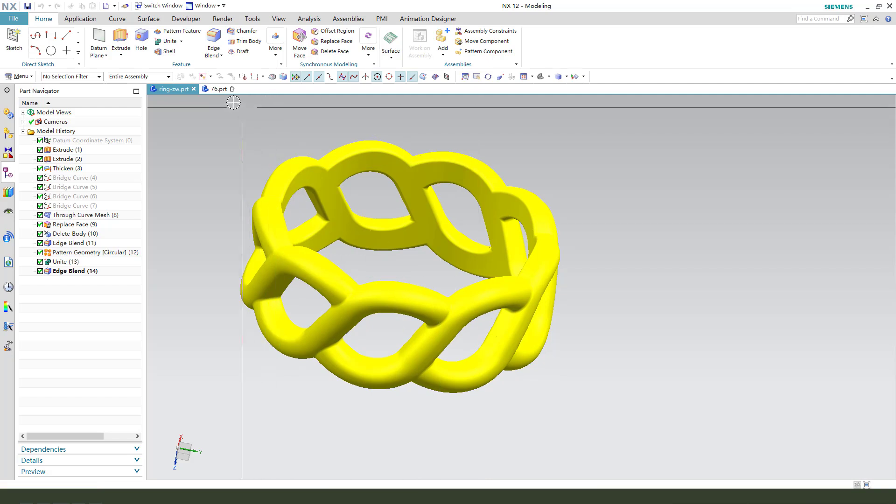
click(219, 88)
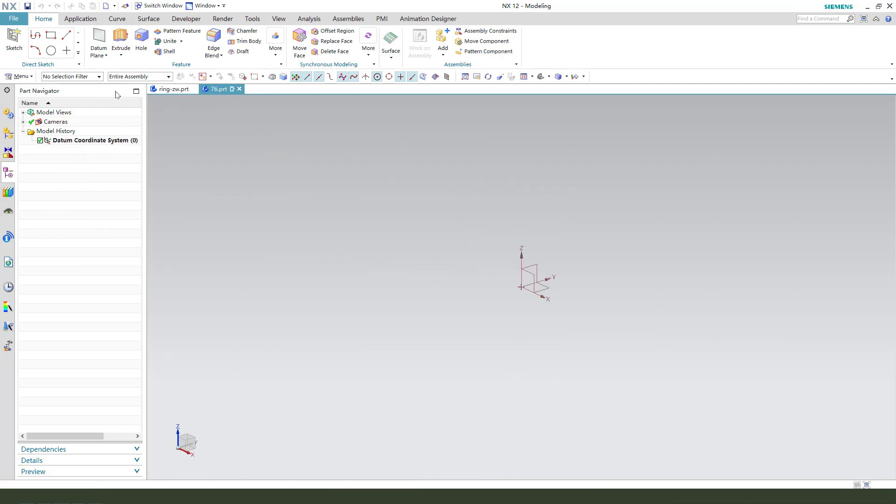
Step: Start an extrusion with its profile sketched on the XY datum plane
mouse_move(573, 294)
middle_down()
mouse_move(498, 310)
mouse_move(511, 313)
mouse_move(464, 280)
mouse_move(481, 298)
mouse_move(510, 258)
middle_up()
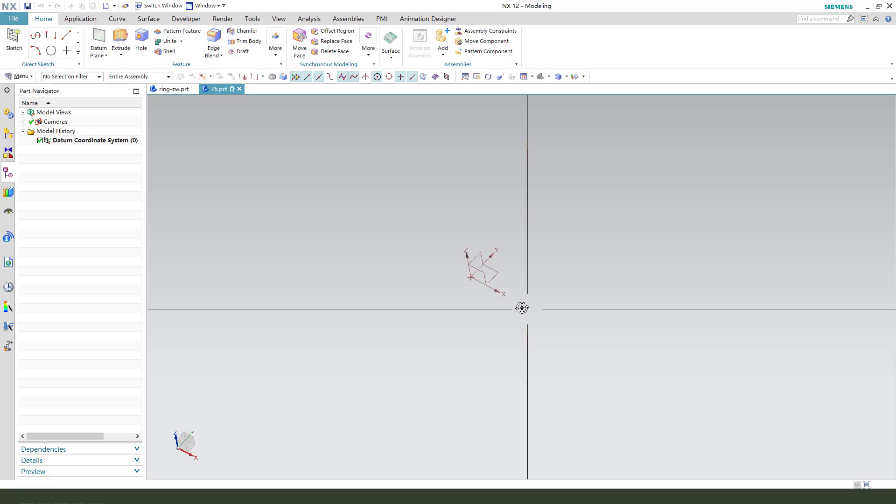
middle_drag(519, 313, 297, 207)
click(120, 36)
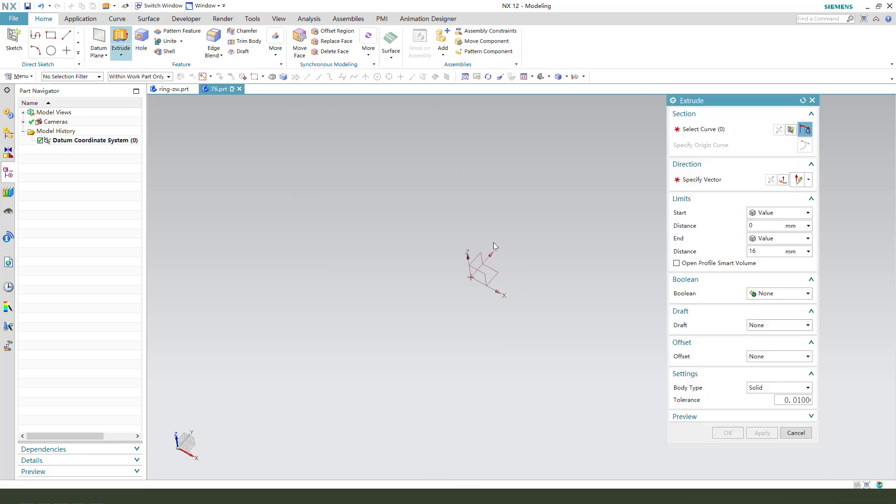
click(498, 266)
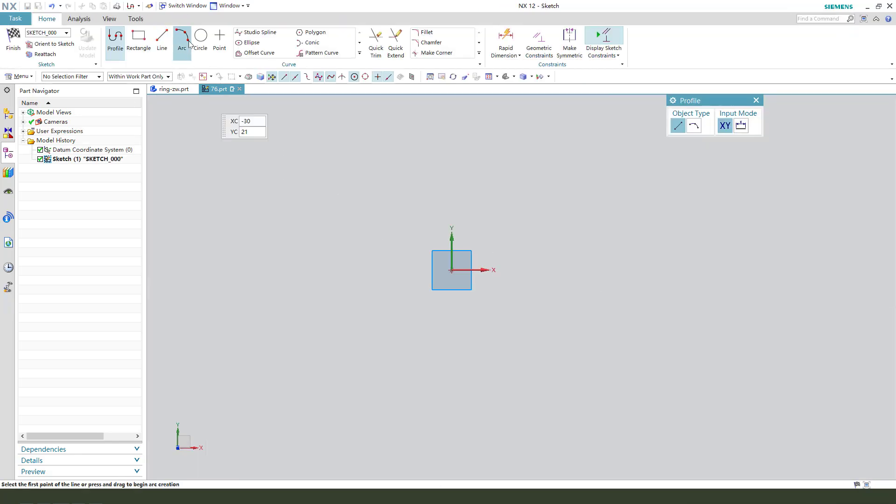
Step: Draw a circle centred on the sketch origin with a 20 mm diameter
click(201, 37)
click(452, 267)
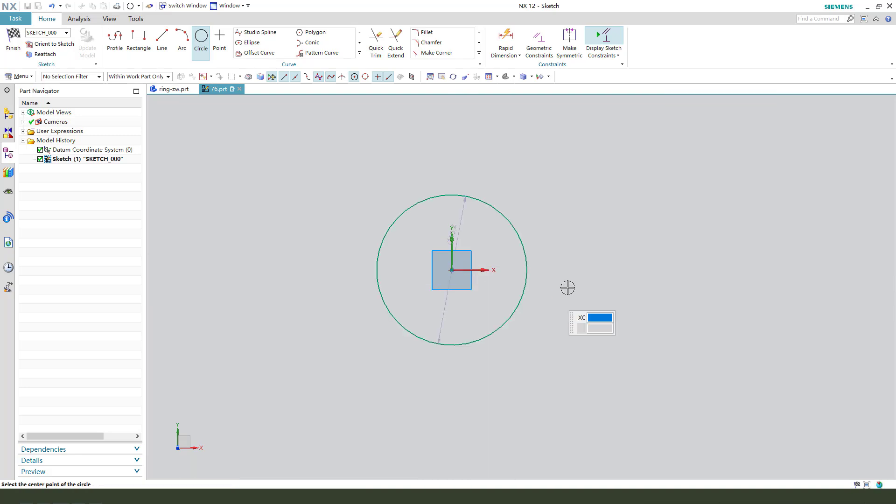
click(522, 221)
key(Escape)
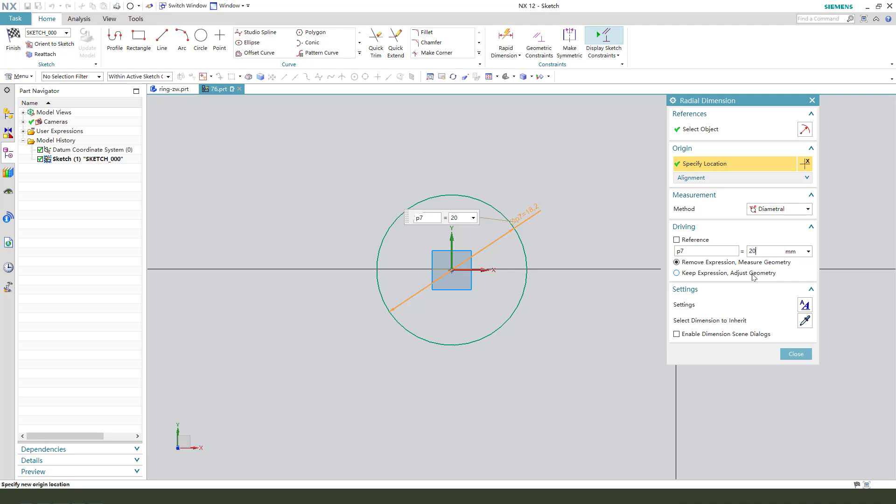
key(Return)
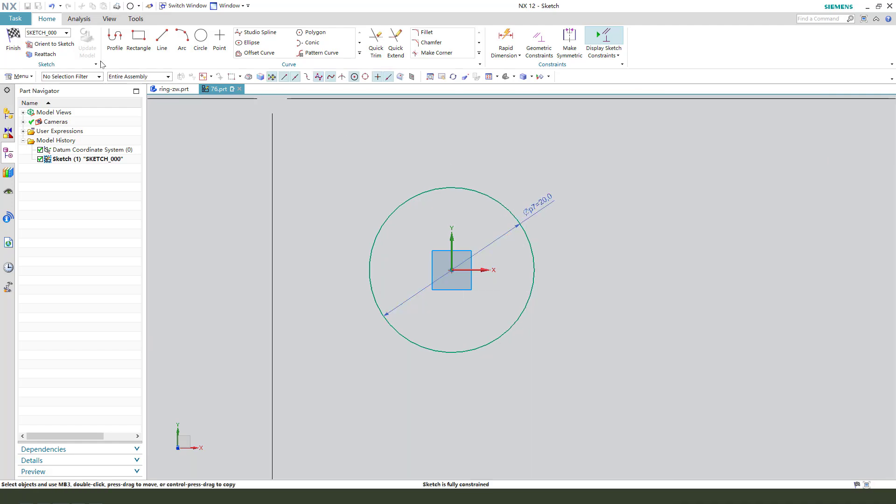
Step: Extrude the circle 5 mm as a Symmetric Value sheet body
click(17, 49)
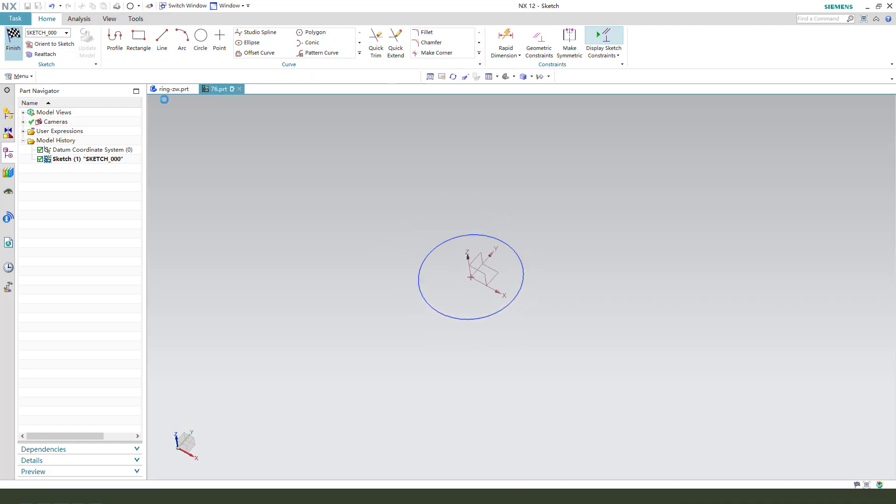
key(x)
middle_drag(534, 314, 563, 322)
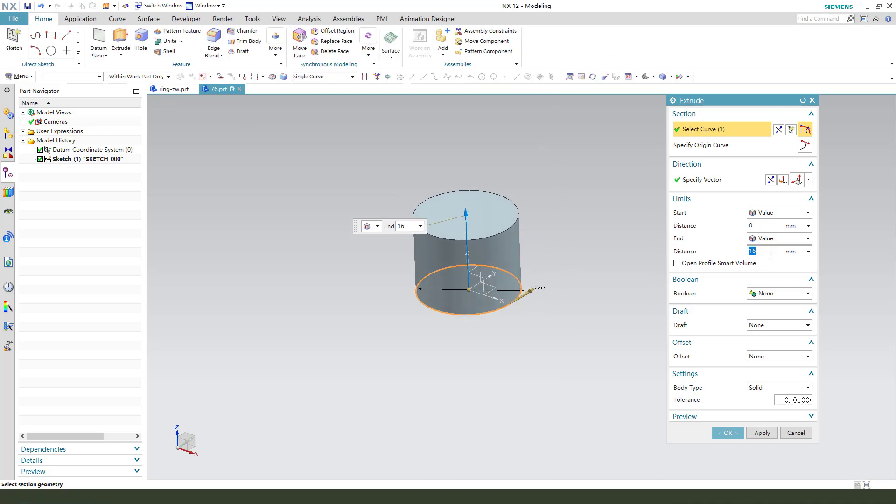
click(775, 239)
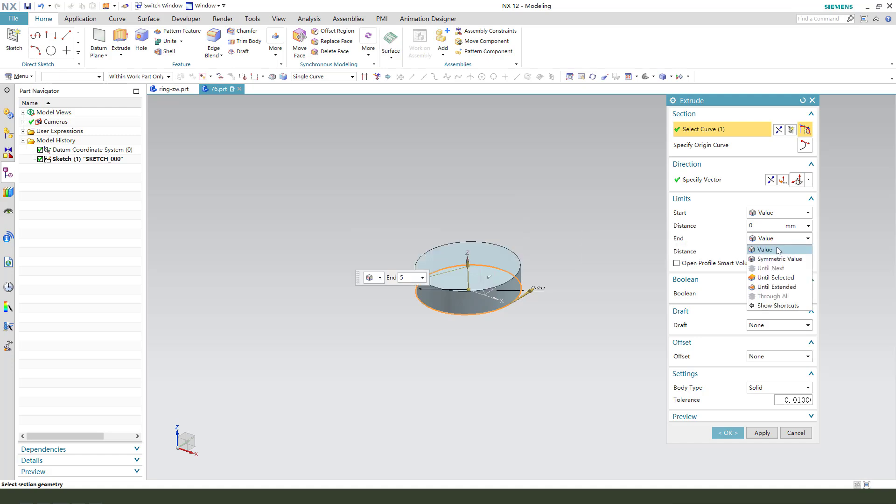
click(771, 259)
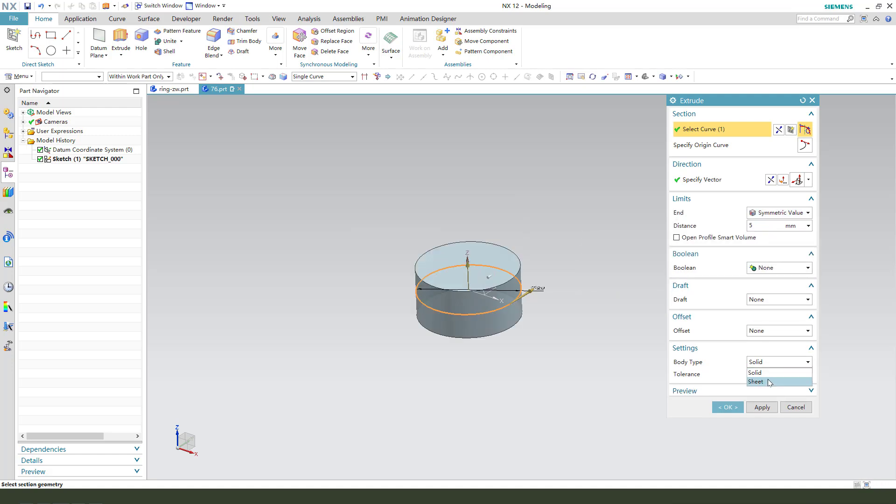
click(767, 383)
click(728, 407)
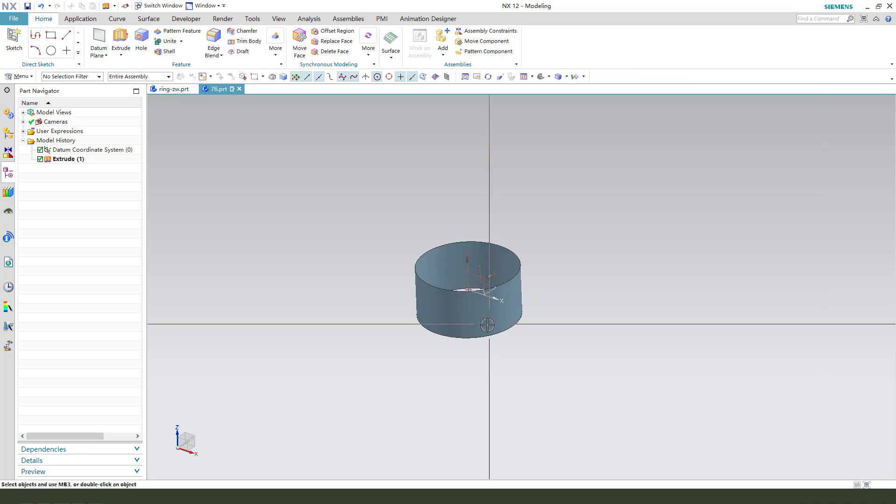
mouse_move(500, 344)
middle_down()
mouse_move(461, 322)
mouse_move(462, 336)
middle_up()
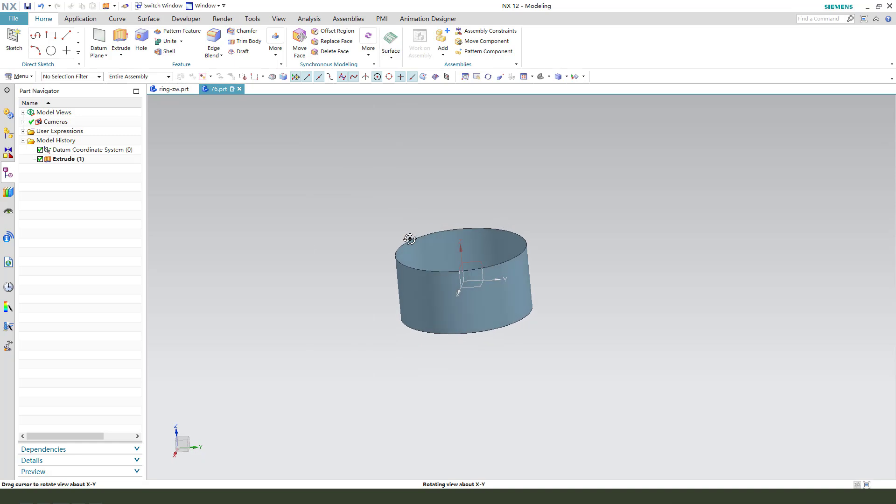
middle_drag(412, 239, 433, 309)
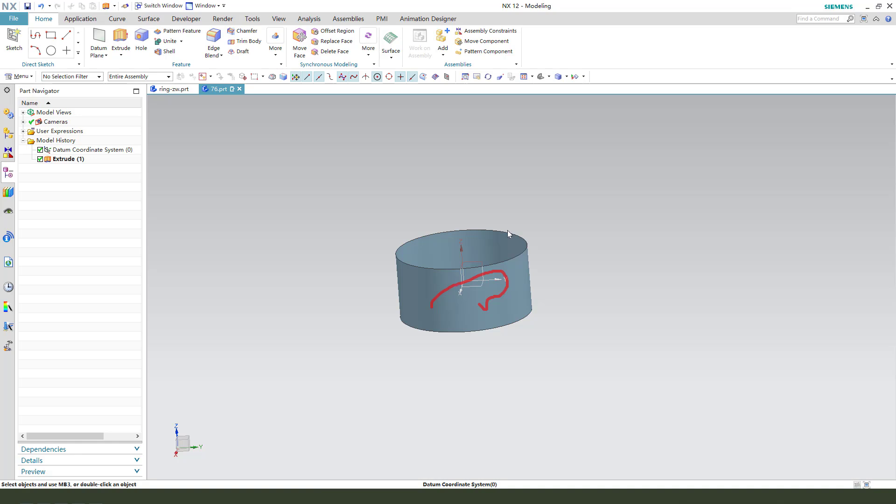
drag(475, 215, 528, 313)
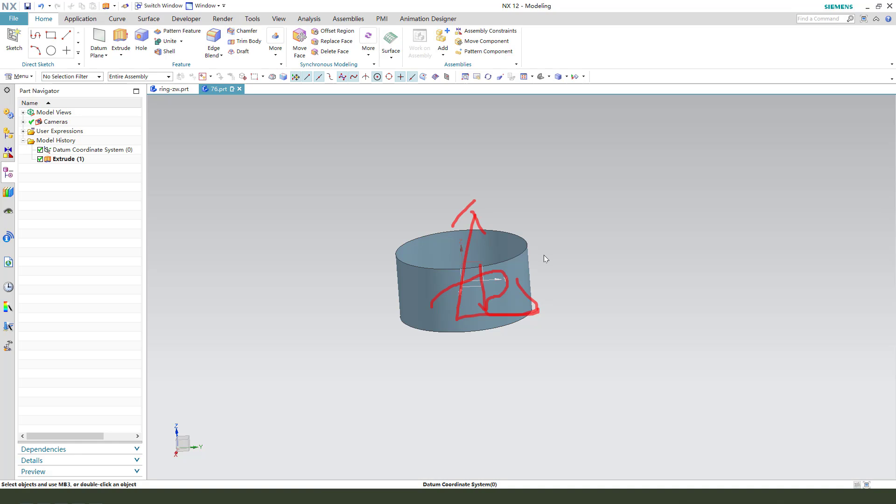
middle_drag(556, 274, 554, 299)
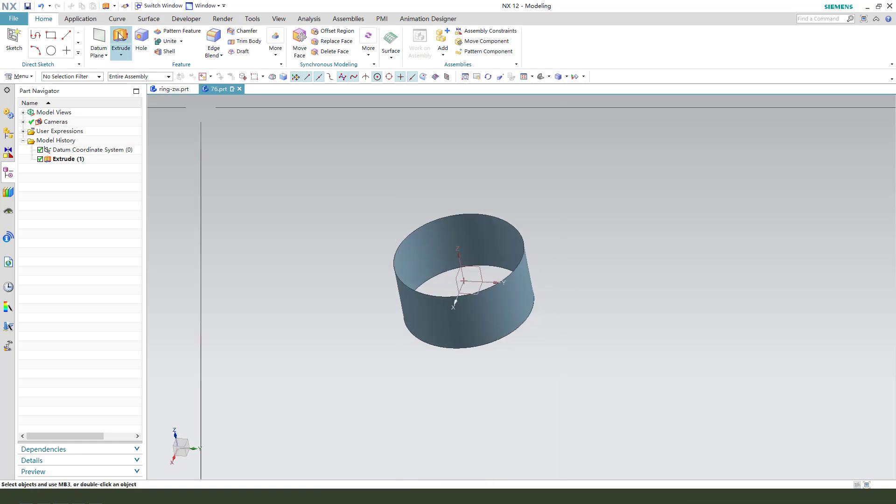
click(467, 283)
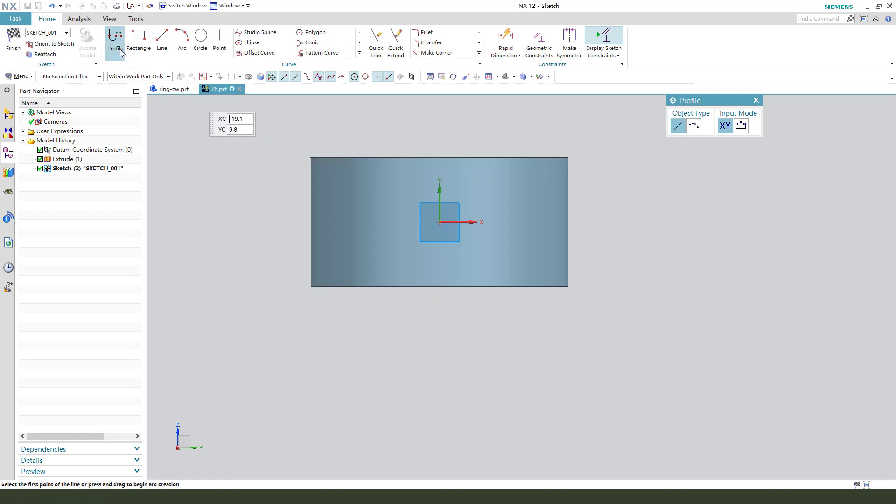
Step: Draw two slanted lines rising up and to the right
click(119, 52)
scroll(415, 217, up, 1)
scroll(415, 212, up, 1)
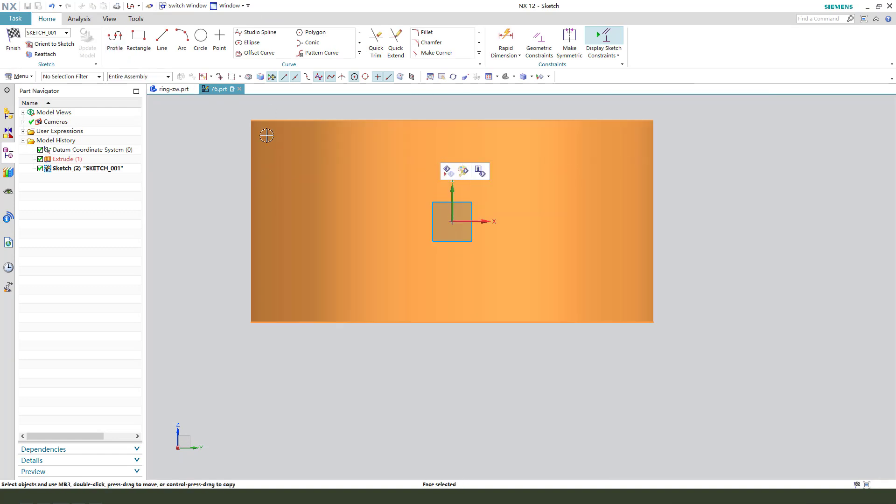
key(l)
click(395, 215)
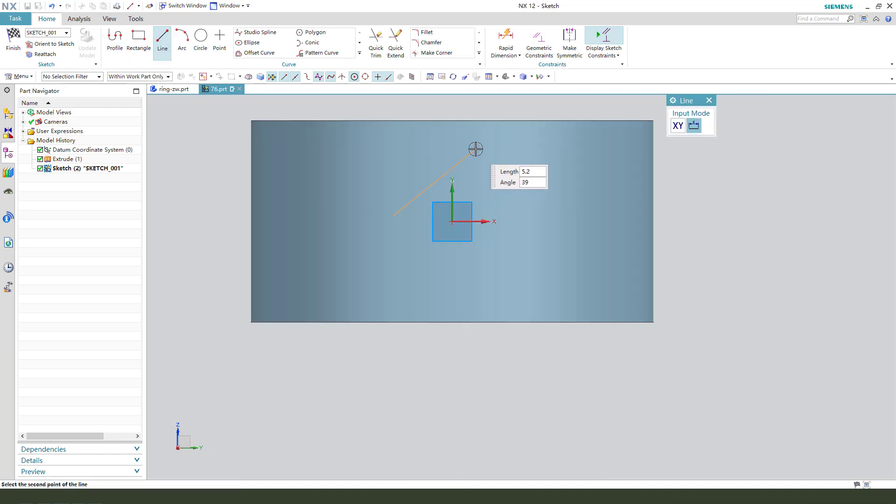
click(475, 149)
click(493, 222)
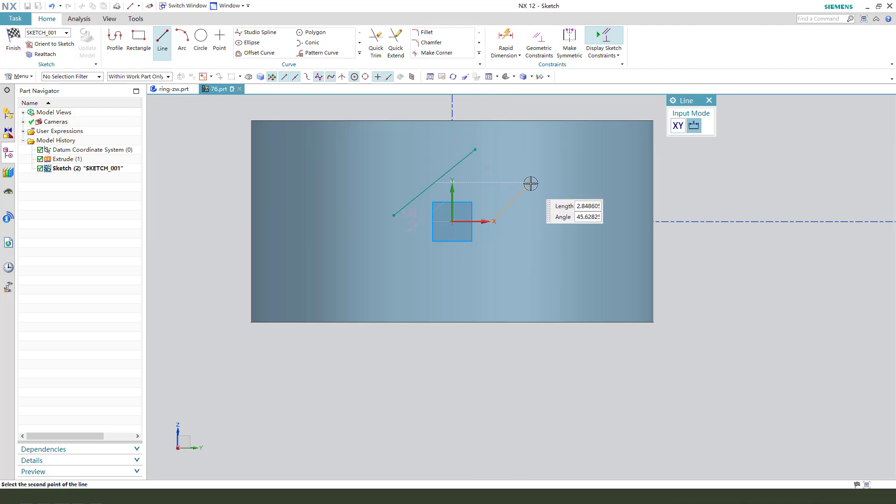
click(531, 183)
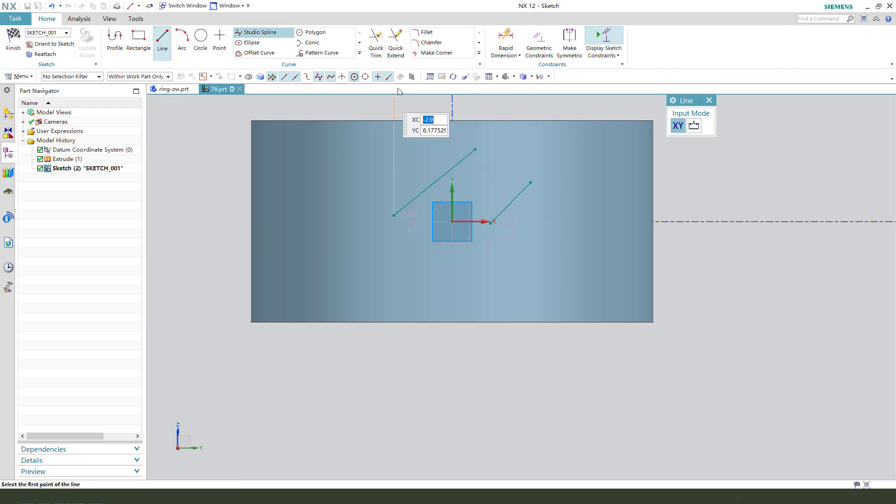
key(Escape)
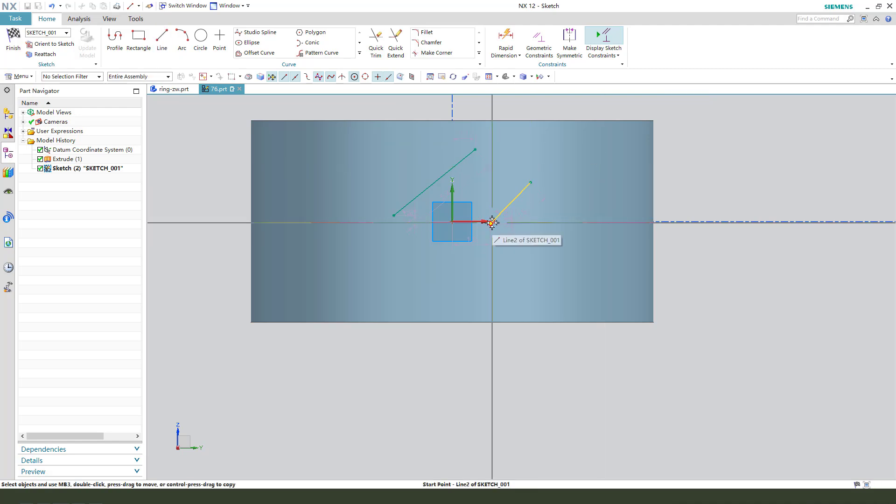
Step: Put the first line's lower end on the horizontal axis and join the lower ends with a base line
click(395, 215)
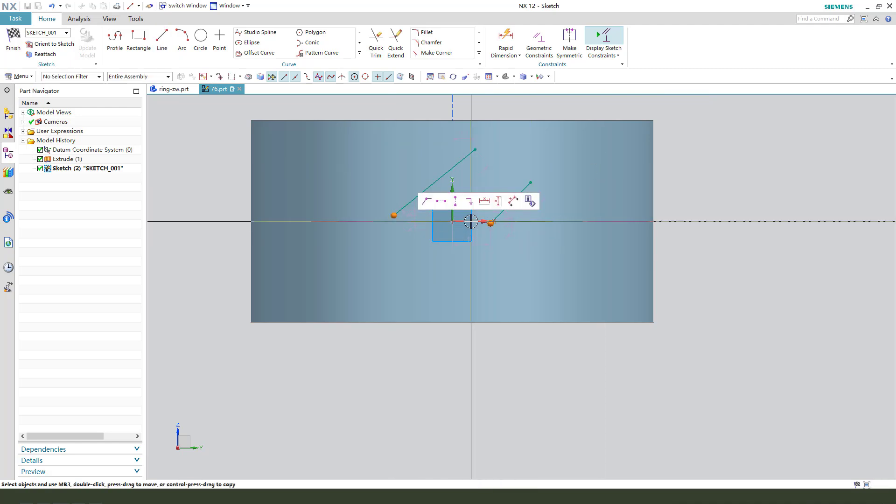
click(471, 221)
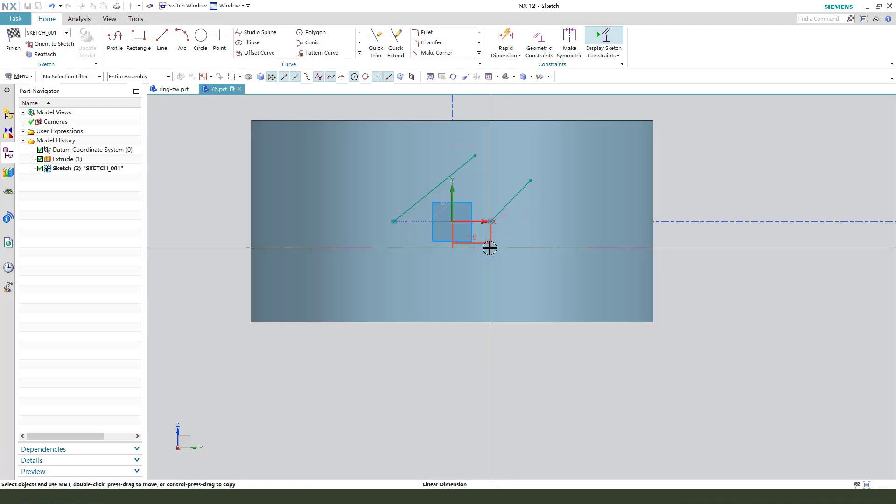
shift+middle_drag(488, 250, 461, 246)
shift+middle_drag(351, 224, 331, 224)
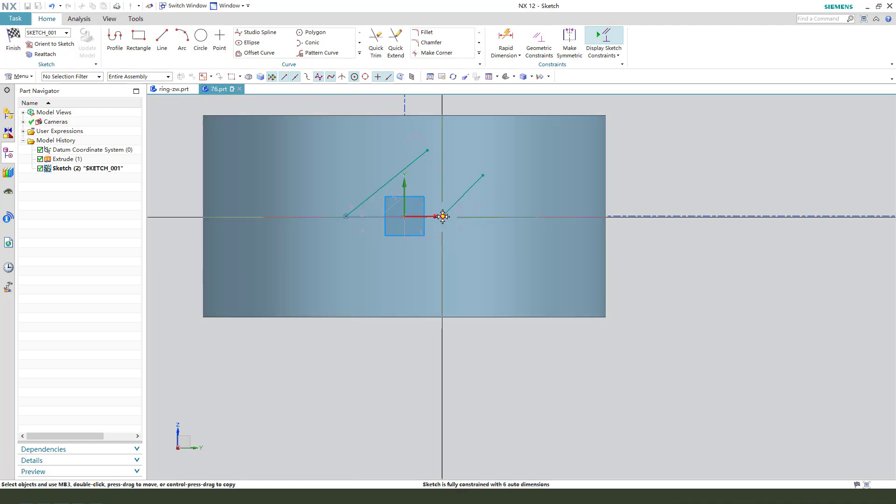
click(167, 41)
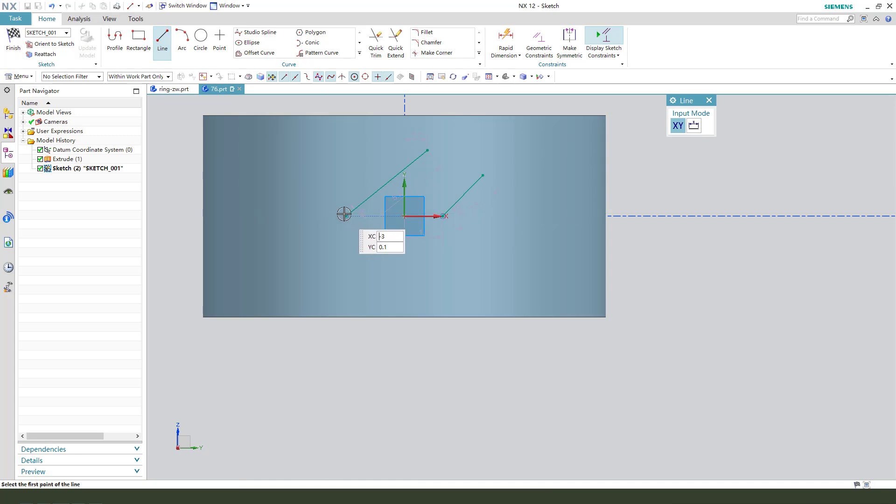
click(346, 216)
click(441, 215)
key(Escape)
Step: Centre the base line on the vertical axis and set its width to 2.5
scroll(395, 236, up, 2)
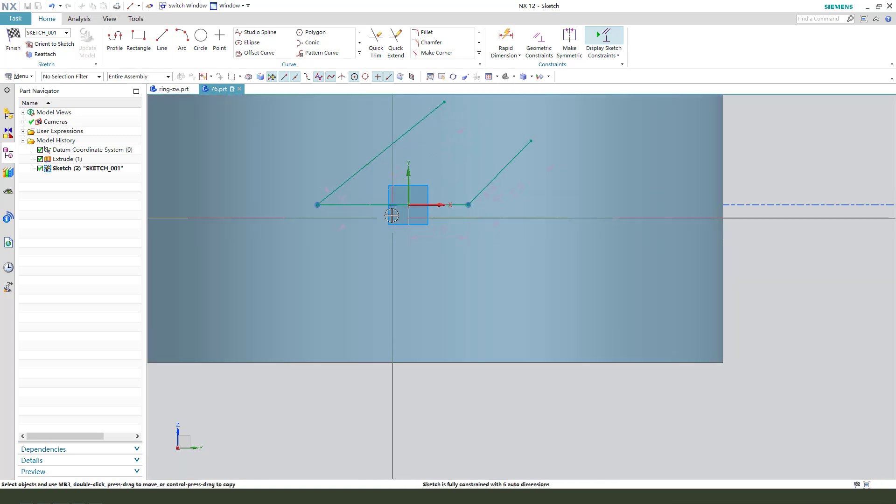
click(408, 192)
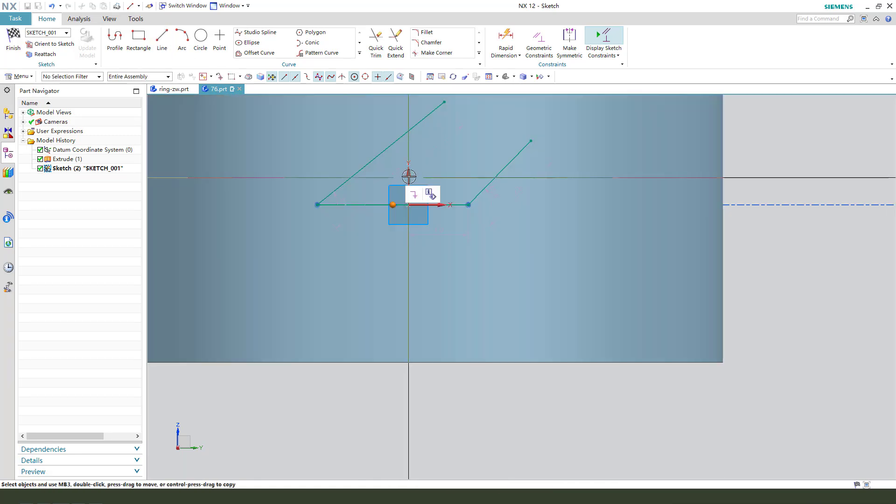
click(410, 176)
click(425, 162)
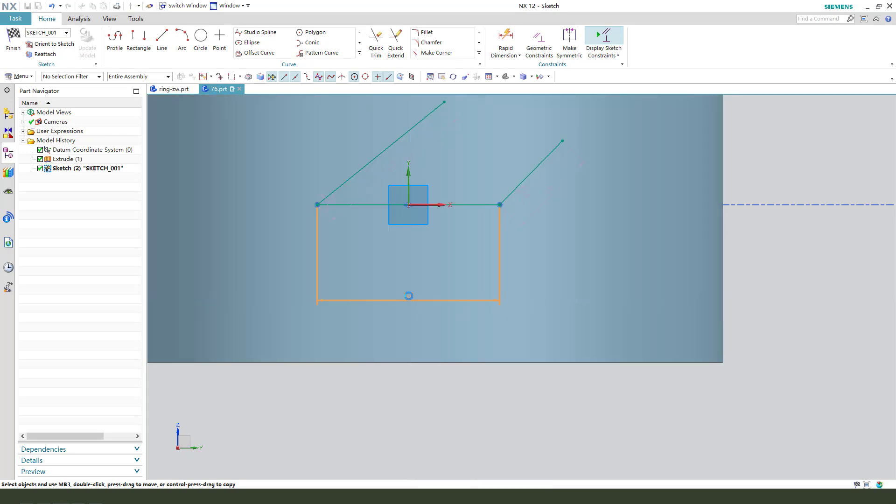
double_click(409, 295)
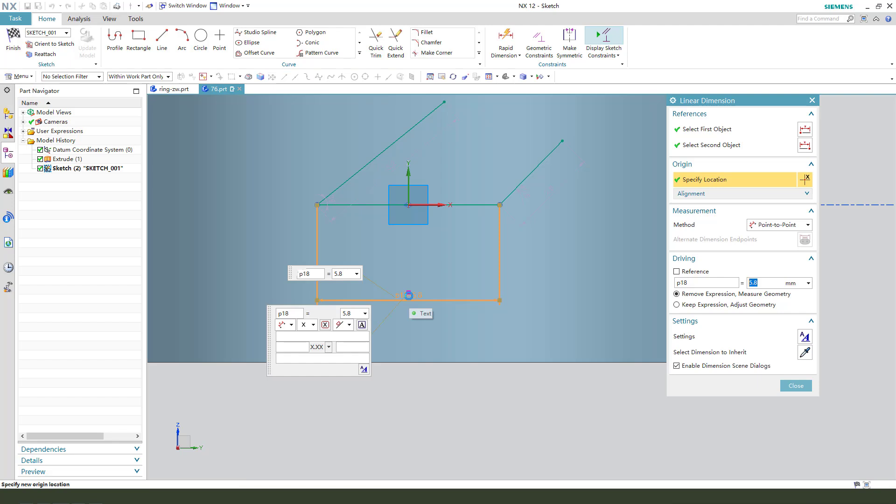
key(Return)
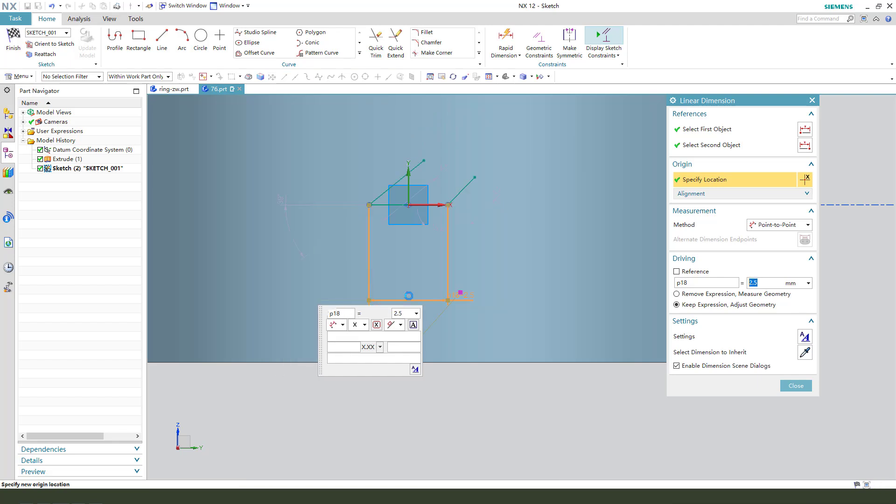
middle_click(412, 291)
Step: Make the left and right slanted lines parallel
scroll(314, 300, down, 2)
scroll(315, 201, up, 2)
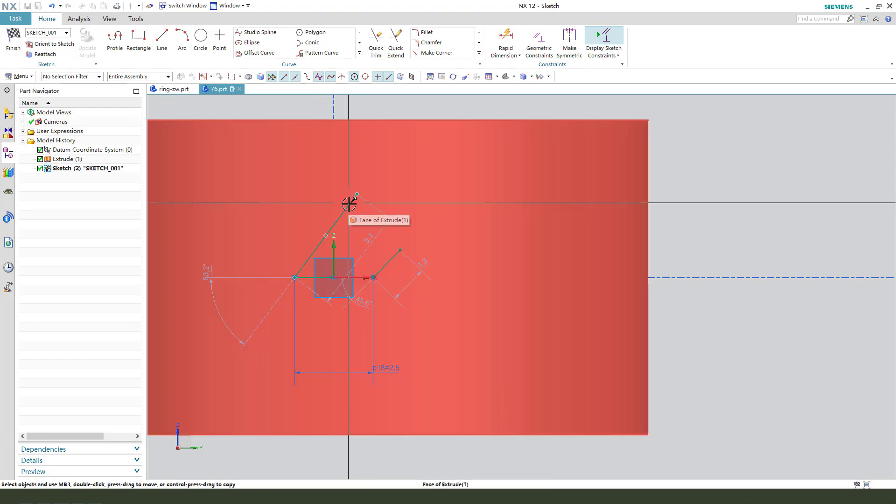
click(353, 199)
scroll(394, 259, up, 3)
click(407, 248)
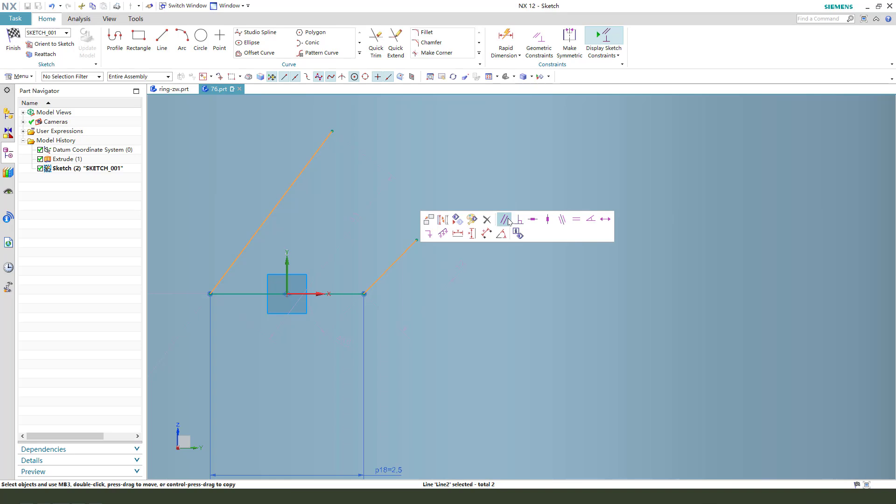
click(509, 221)
scroll(362, 242, down, 3)
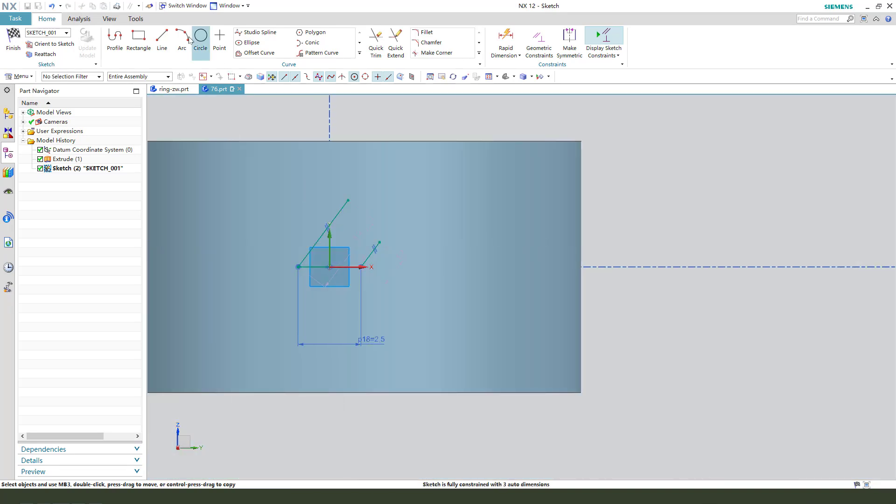
Step: Draw two three-point arcs curving right from the slanted line tops, centred on the base line
key(a)
click(385, 243)
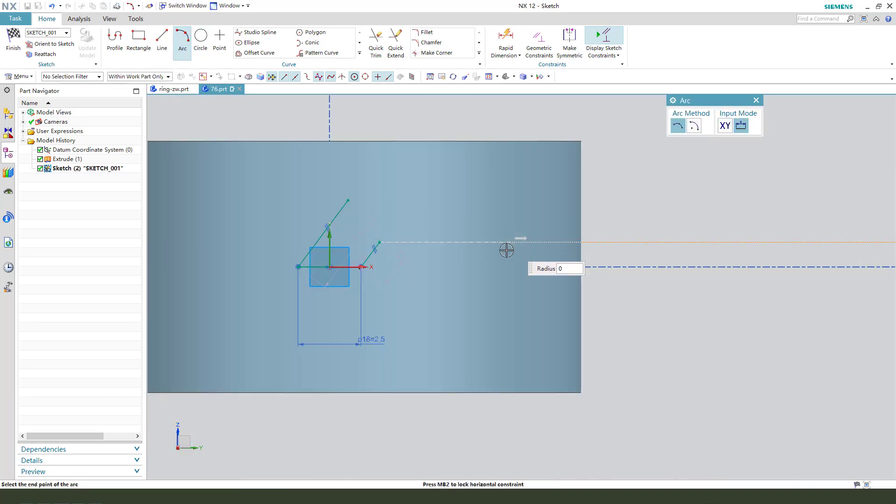
click(498, 242)
click(456, 219)
click(348, 200)
click(512, 185)
click(419, 163)
key(Escape)
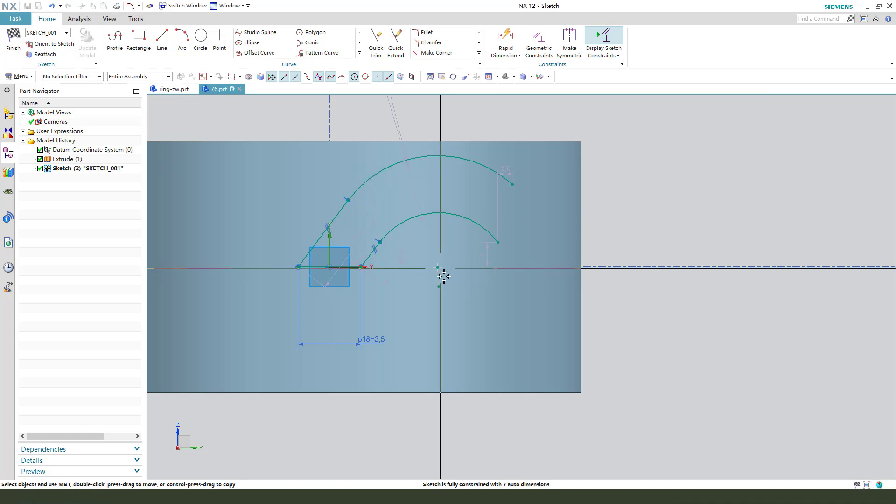
click(348, 267)
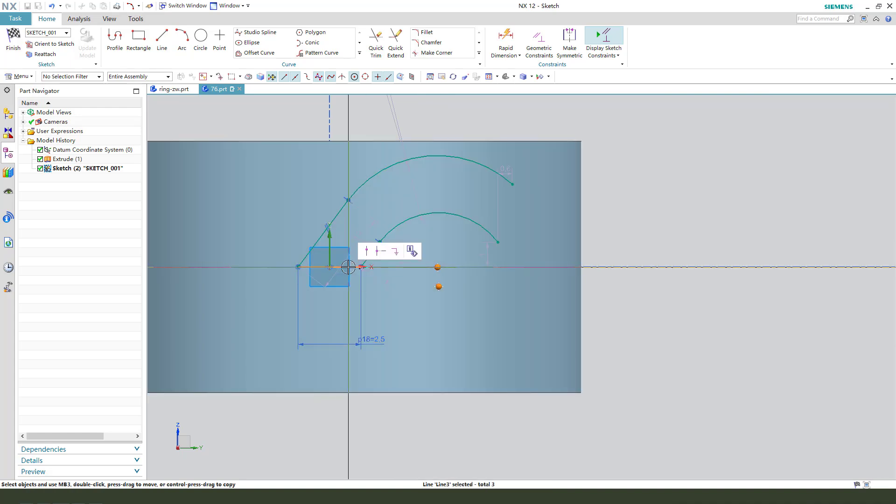
click(367, 251)
Step: Raise the inner arc's end and draw a short line to the outer arc's end
scroll(397, 288, down, 2)
scroll(471, 244, up, 1)
drag(382, 254, 385, 157)
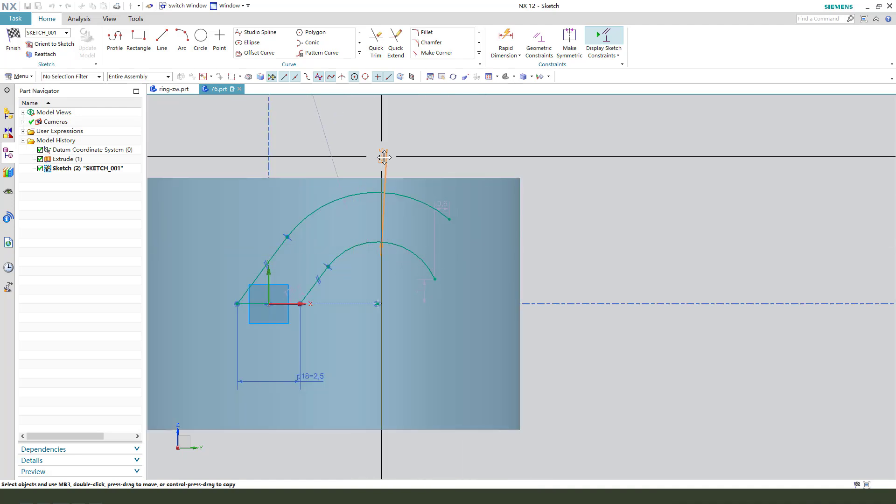
drag(435, 279, 428, 251)
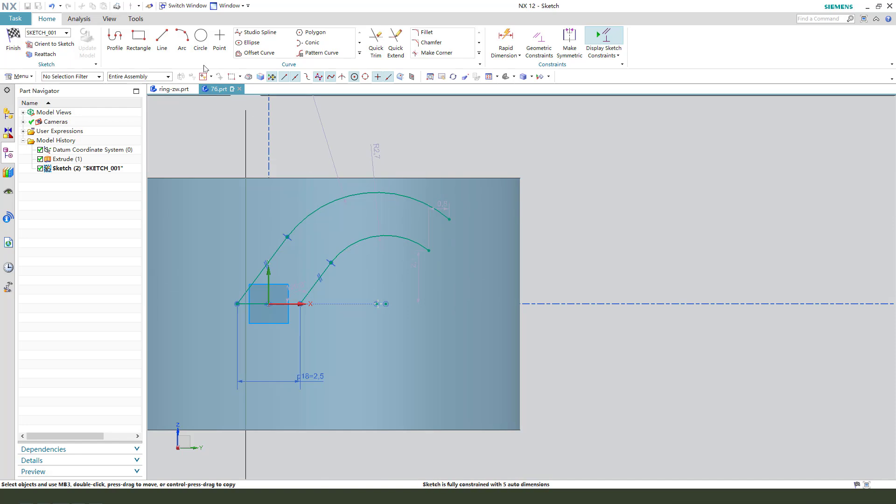
click(165, 45)
click(429, 250)
click(449, 219)
key(Escape)
Step: Make the loose point coincide on the base line and adjust the closing line
scroll(386, 303, up, 2)
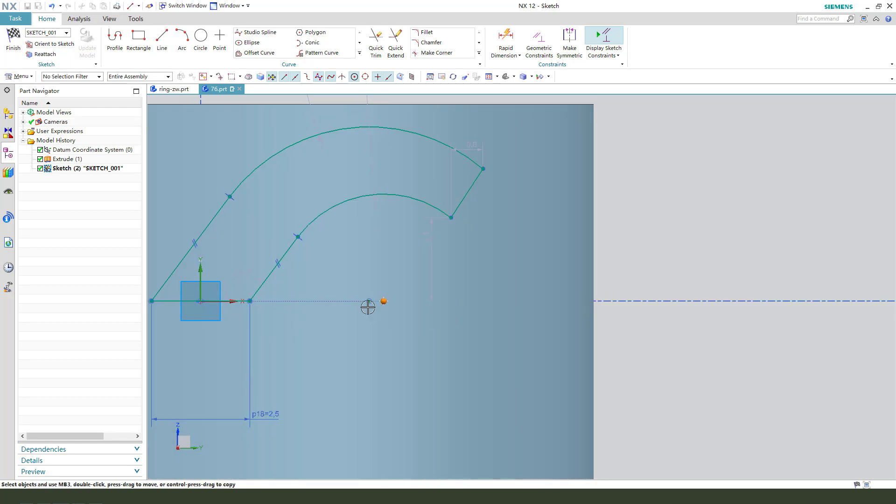
click(384, 301)
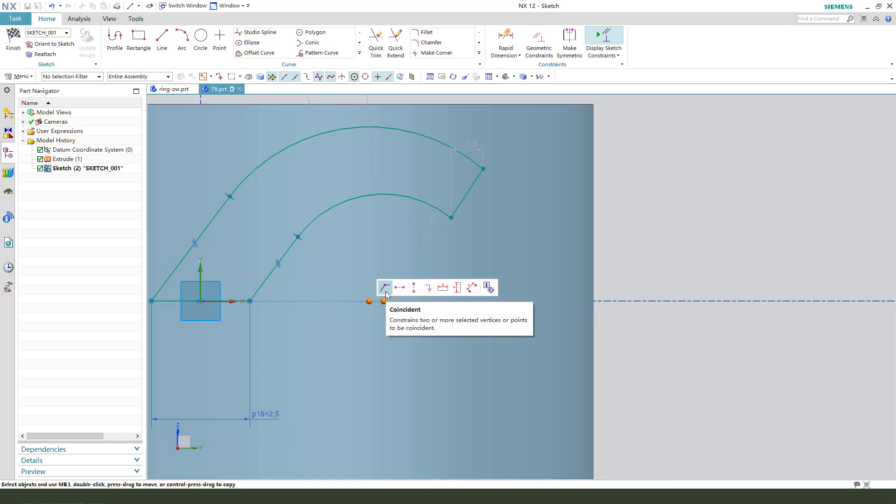
click(386, 294)
scroll(406, 280, down, 1)
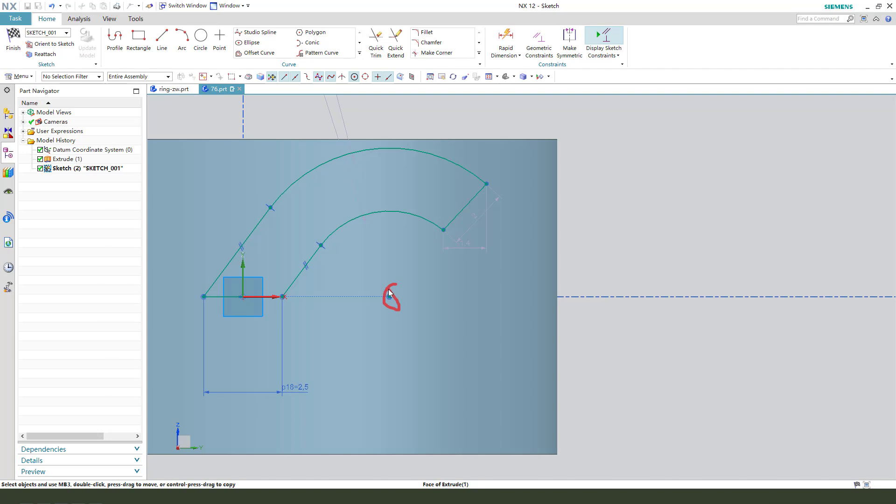
click(468, 204)
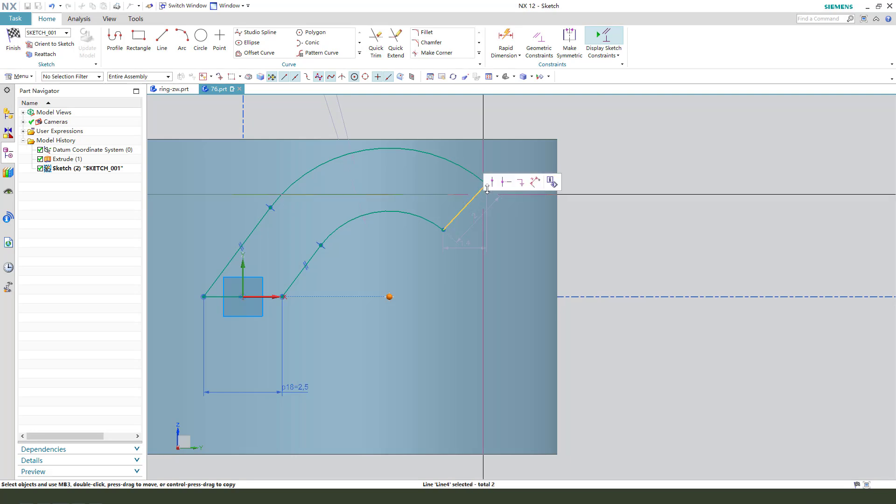
drag(491, 186, 512, 277)
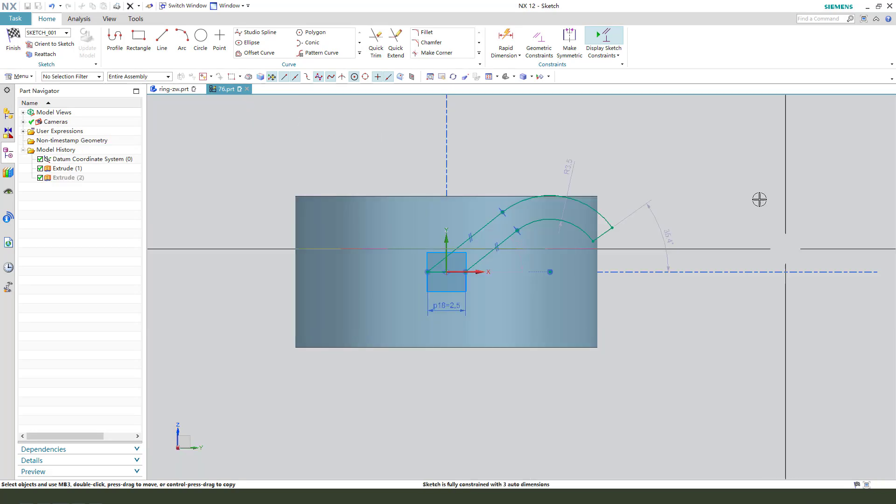
Step: Dimension the closing line's angle to the base line as 30°
scroll(637, 246, up, 2)
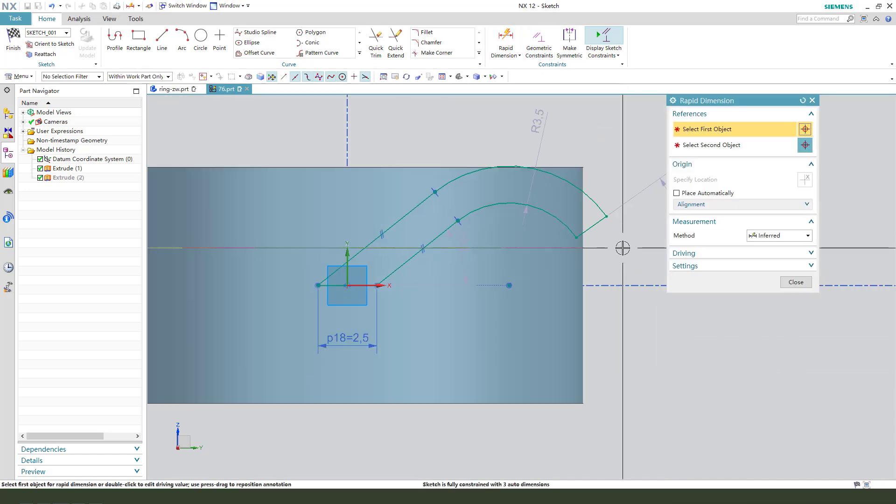
click(596, 225)
click(796, 283)
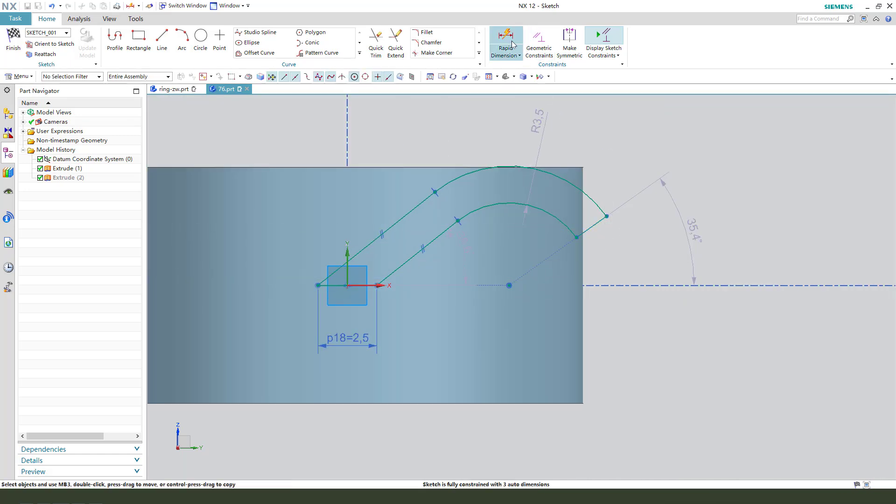
key(d)
scroll(600, 224, up, 1)
click(597, 224)
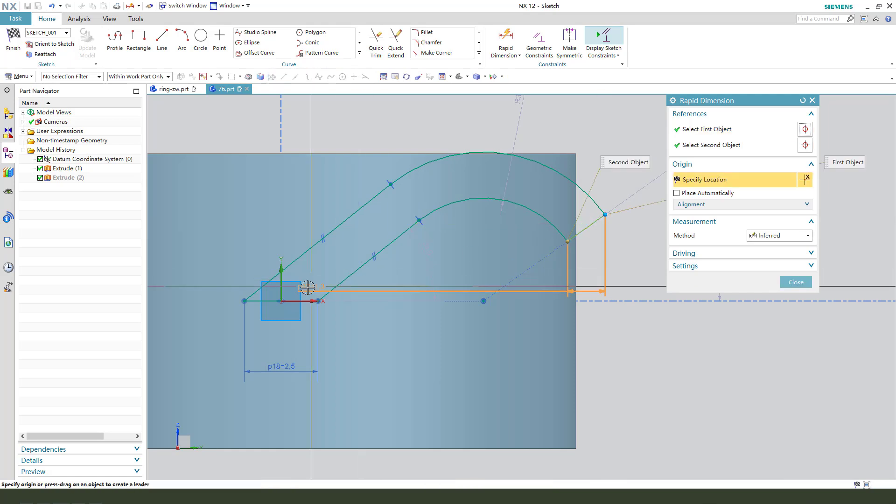
click(805, 145)
click(304, 301)
scroll(305, 301, down, 2)
click(542, 269)
key(Return)
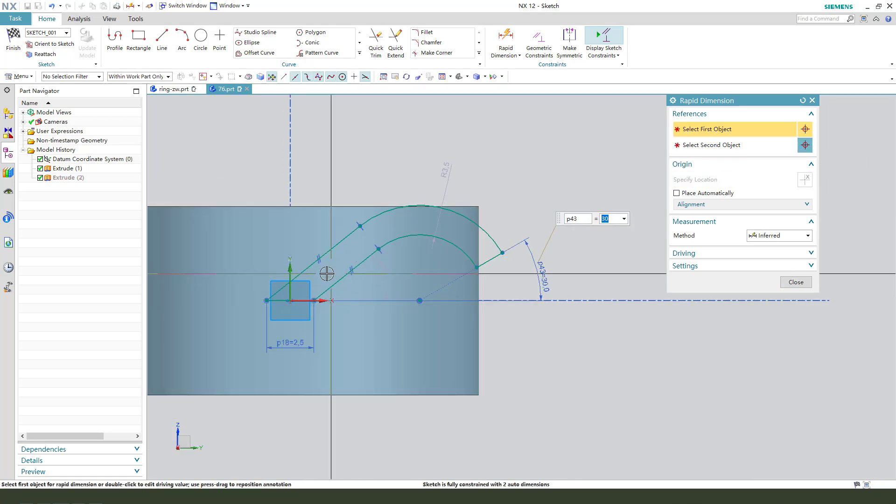
Step: Set the slanted line's angle to the vertical axis to 30° and the outer arc radius to 2.5
scroll(320, 273, up, 2)
click(363, 277)
click(284, 289)
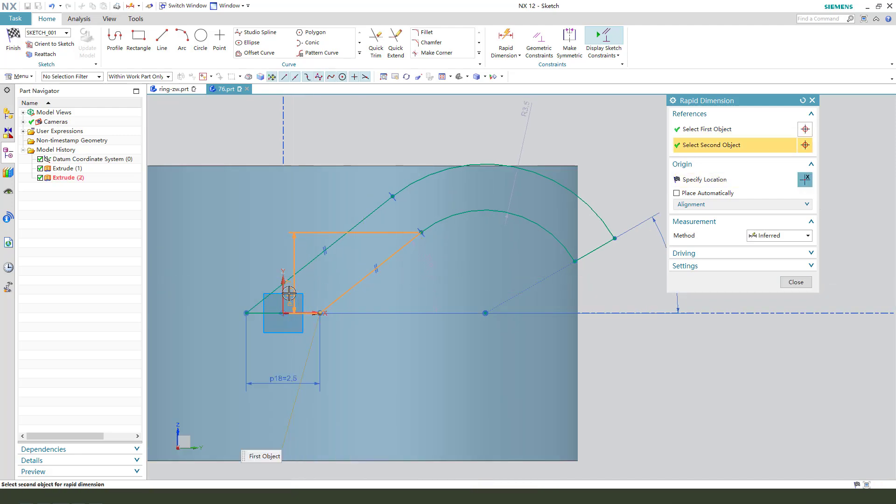
click(366, 276)
text(3)
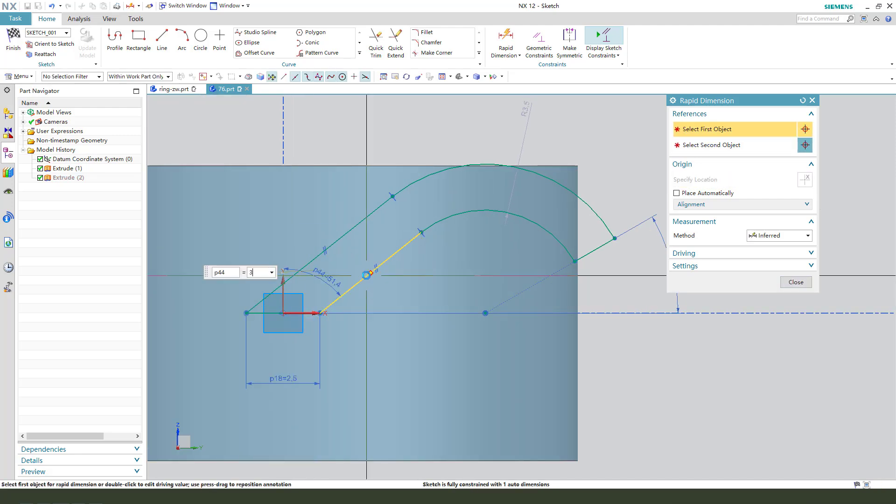
text(0)
key(Return)
scroll(411, 279, down, 2)
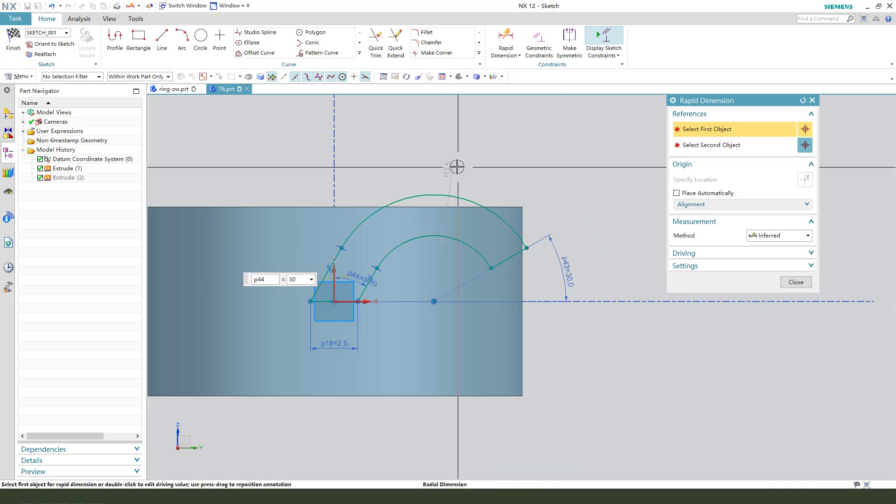
click(453, 169)
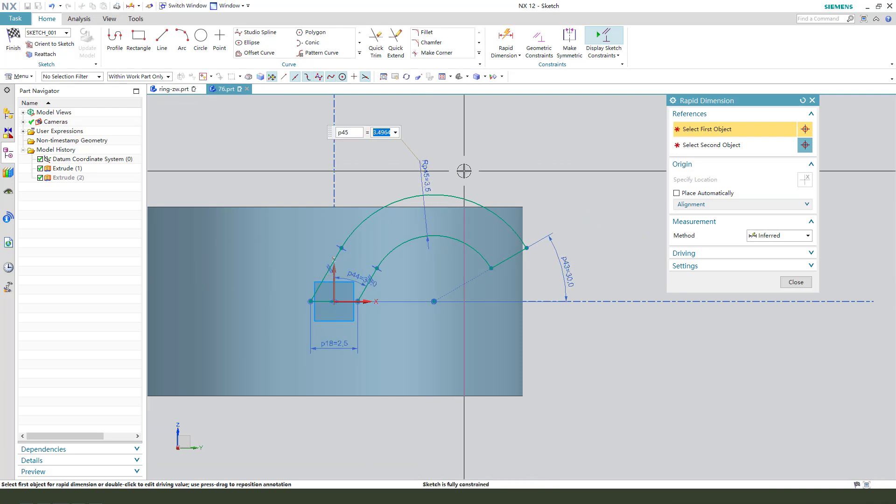
text(2.5)
key(Return)
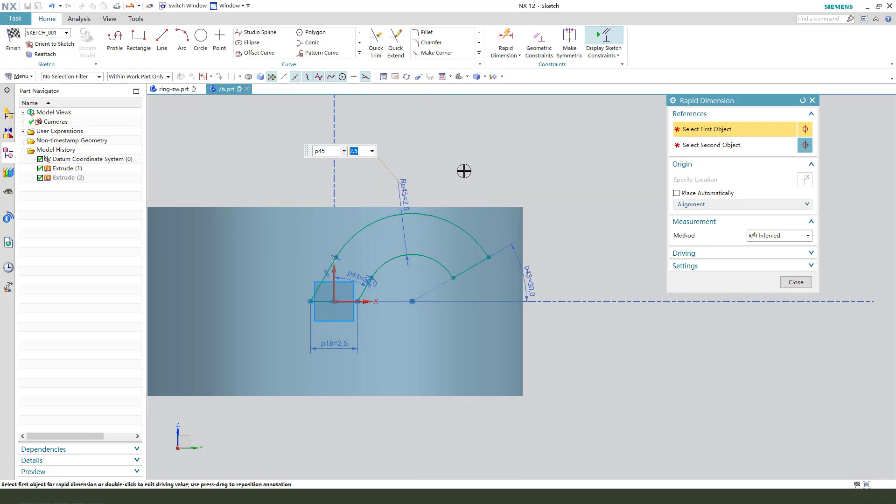
click(796, 282)
scroll(397, 320, up, 3)
scroll(401, 306, up, 2)
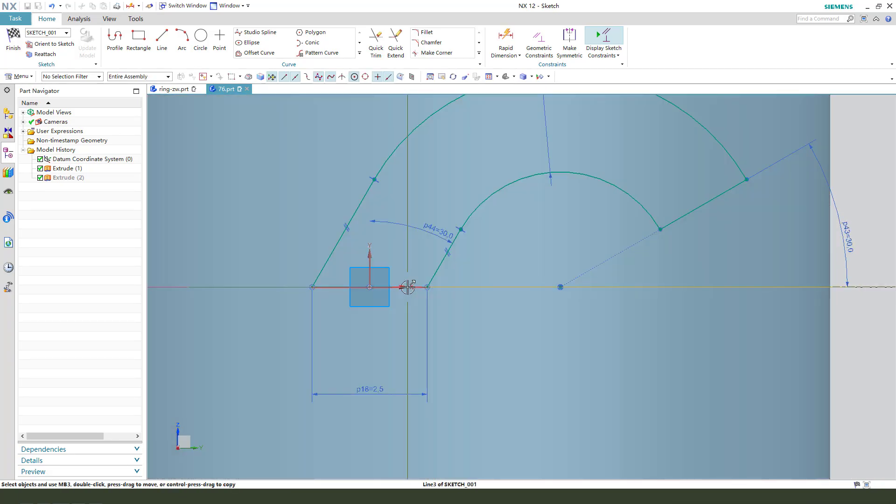
Step: Select the slanted lines, closing line and inner arc as the curves to pattern
click(407, 287)
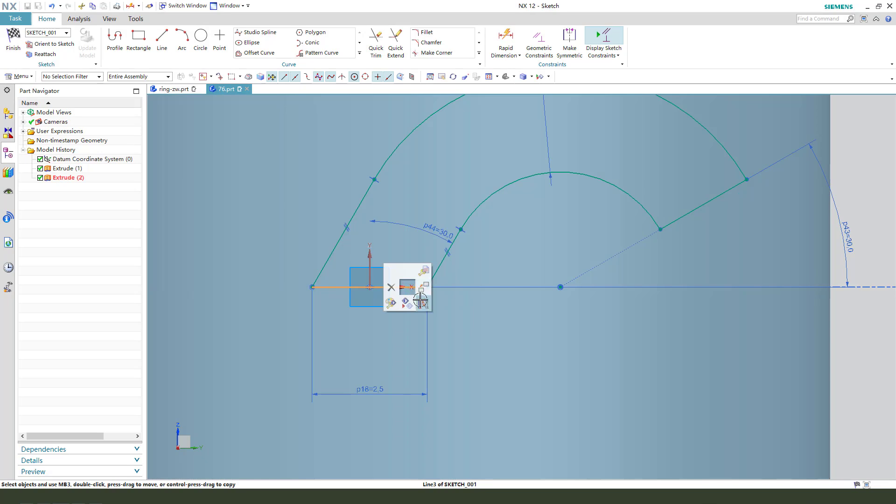
key(Escape)
scroll(420, 309, down, 4)
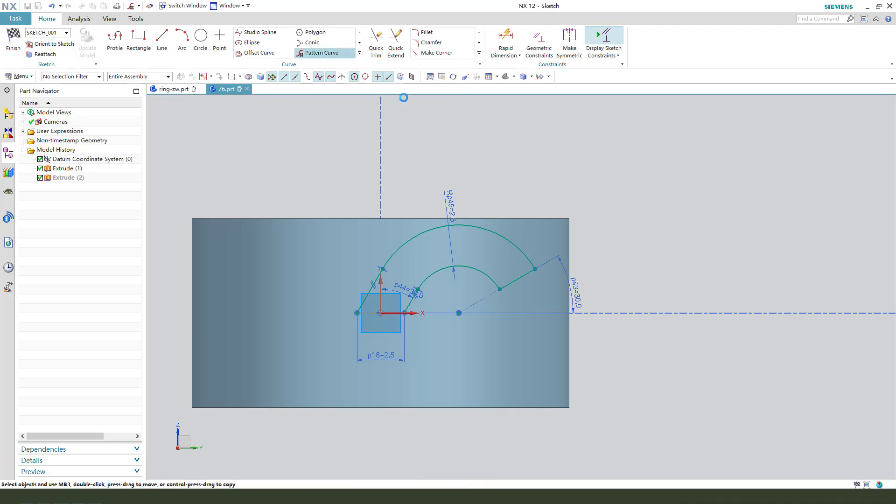
scroll(378, 278, up, 2)
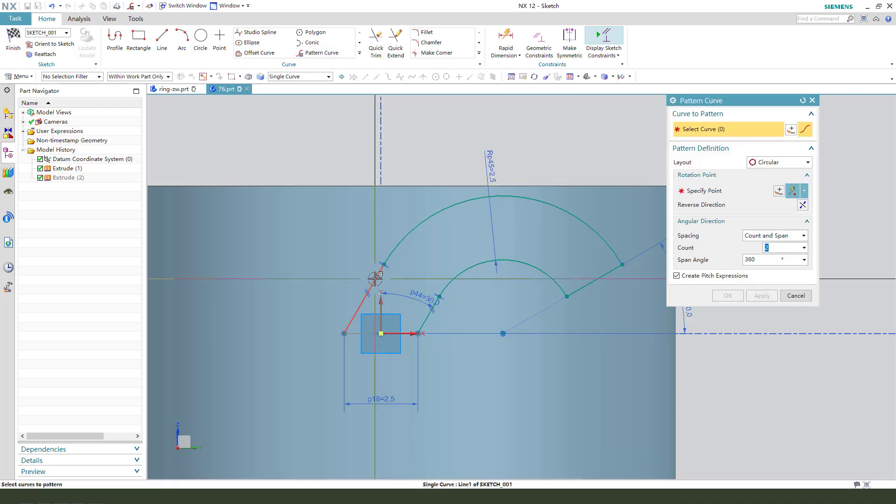
click(375, 279)
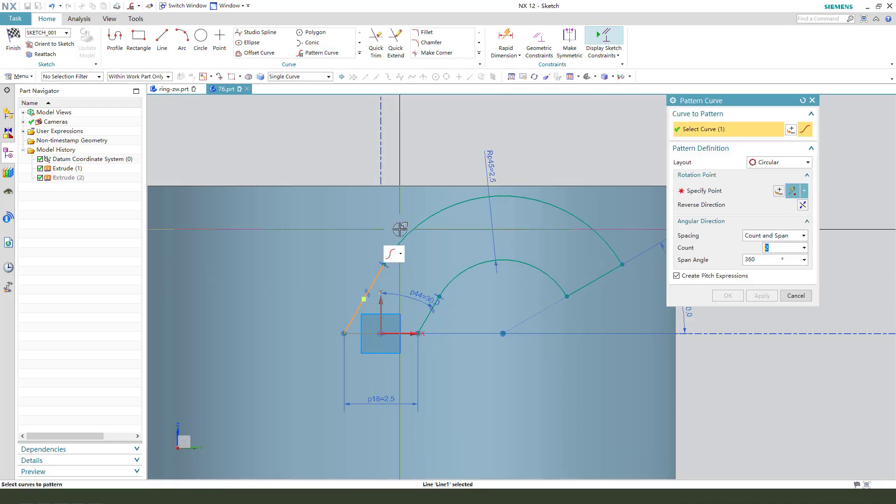
click(591, 277)
click(551, 278)
click(429, 319)
Step: Circularly pattern two copies about the sketch origin over 360°
scroll(431, 322, down, 2)
middle_click(434, 325)
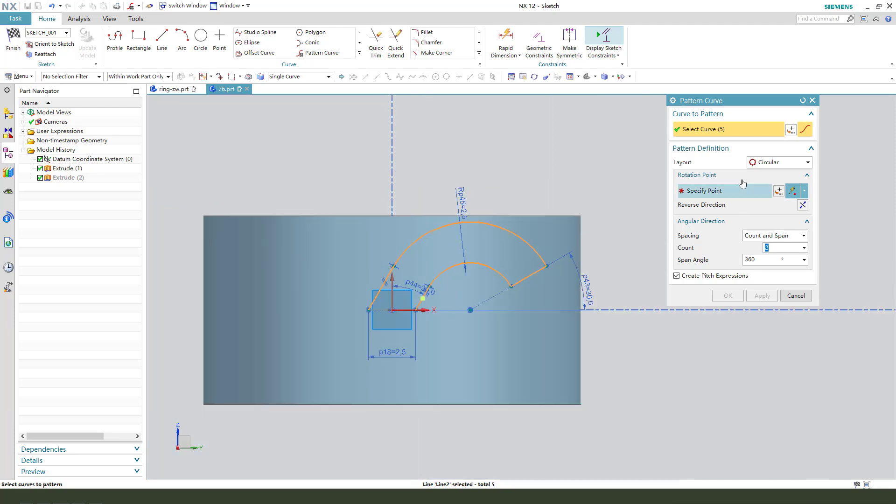
click(392, 310)
click(721, 296)
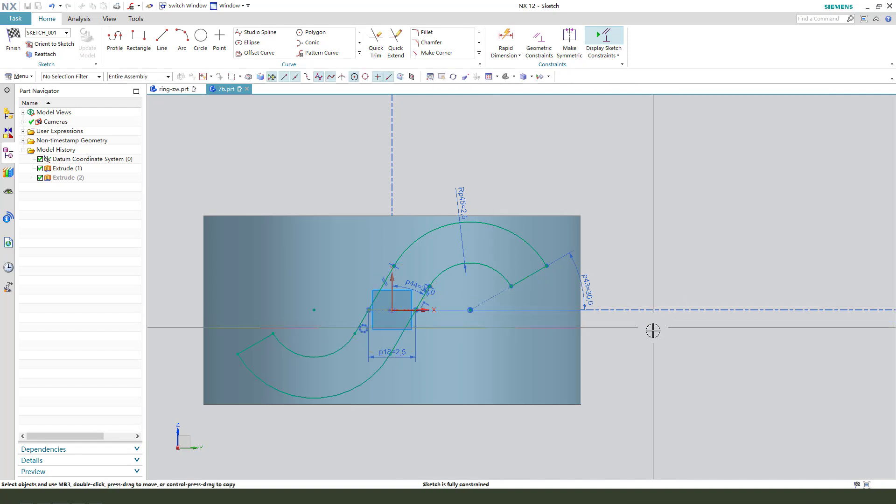
scroll(582, 285, down, 1)
scroll(540, 315, up, 1)
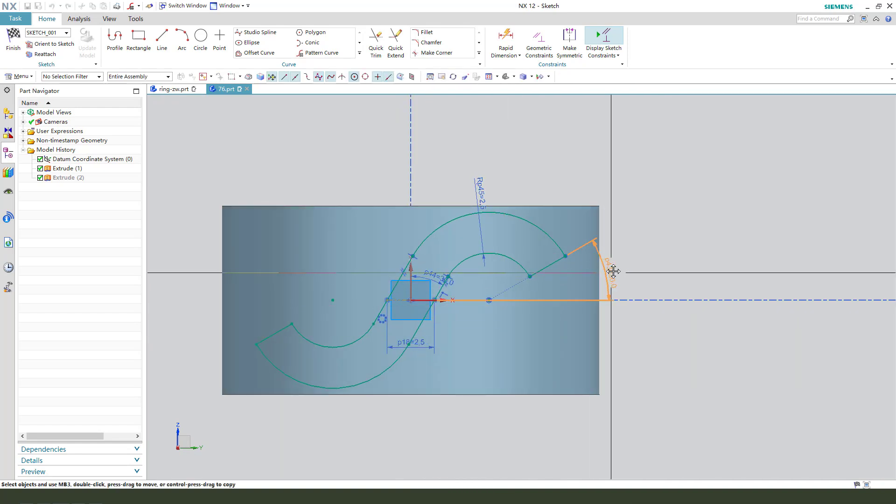
Step: Extrude the S-profile curves as an Intersect with the cylinder body, accepting the parent mapping
drag(601, 276, 612, 278)
click(15, 49)
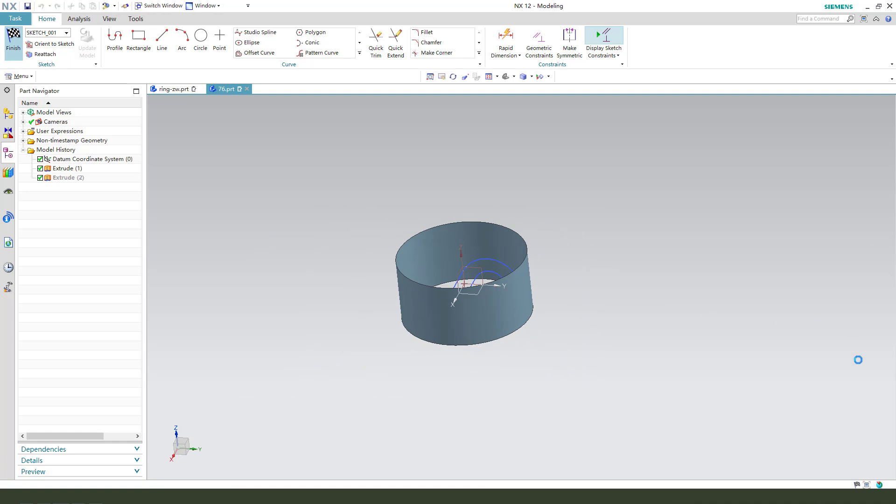
key(x)
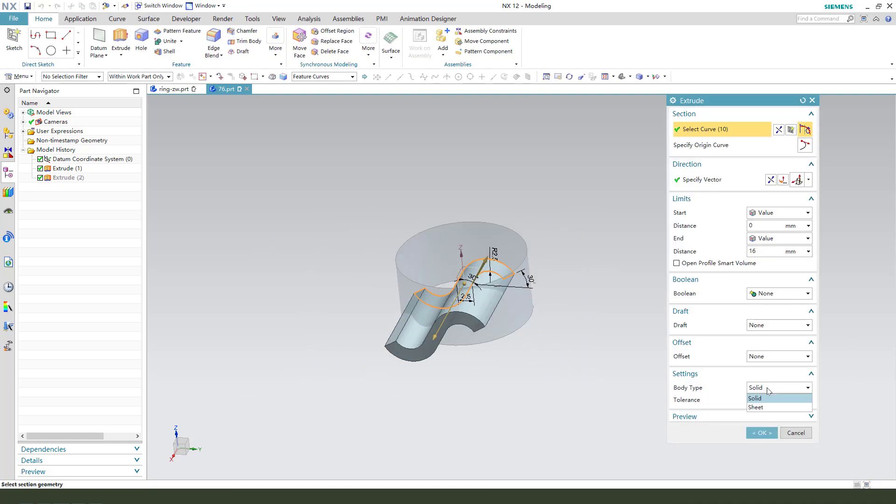
click(771, 294)
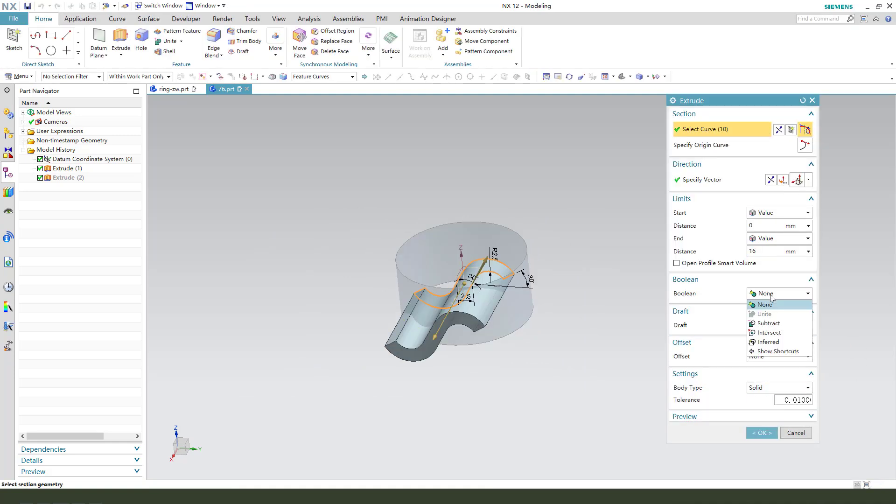
click(770, 332)
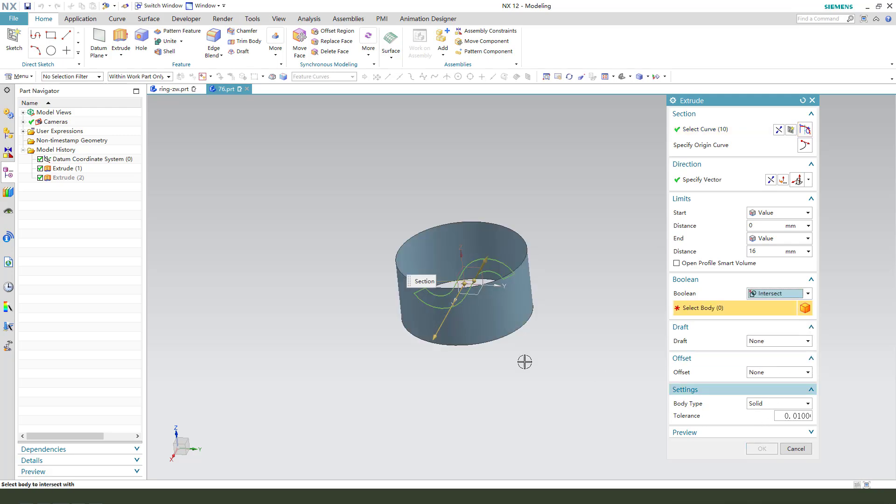
click(469, 336)
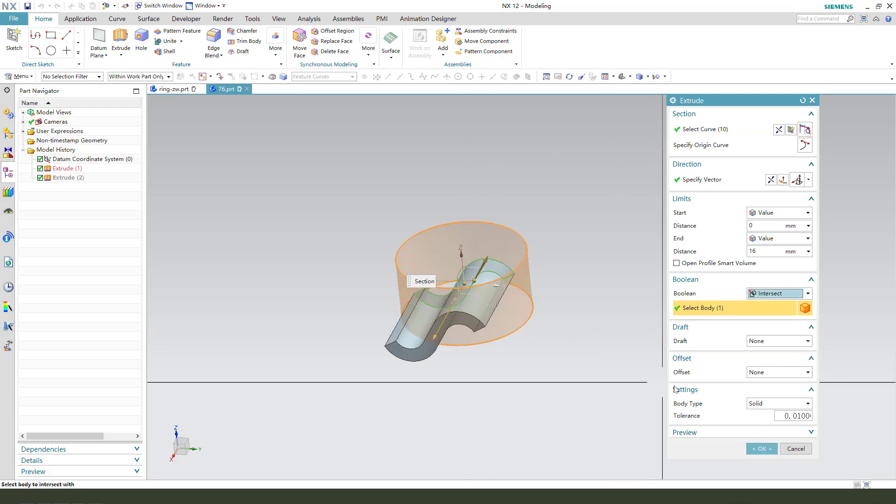
click(762, 449)
click(523, 278)
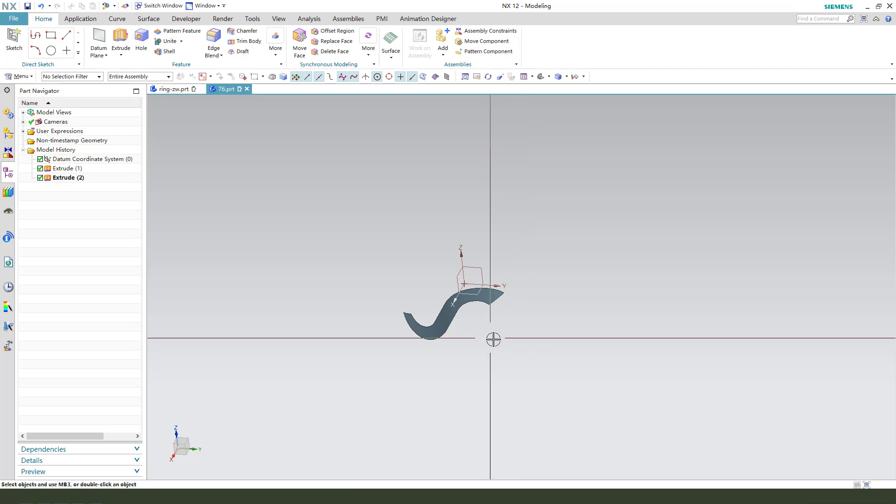
mouse_move(498, 336)
middle_down()
mouse_move(546, 391)
mouse_move(554, 382)
middle_up()
Step: Save, then Thicken the S-shaped face with offsets 0 and 1 into a solid band
key(ctrl+s)
click(149, 19)
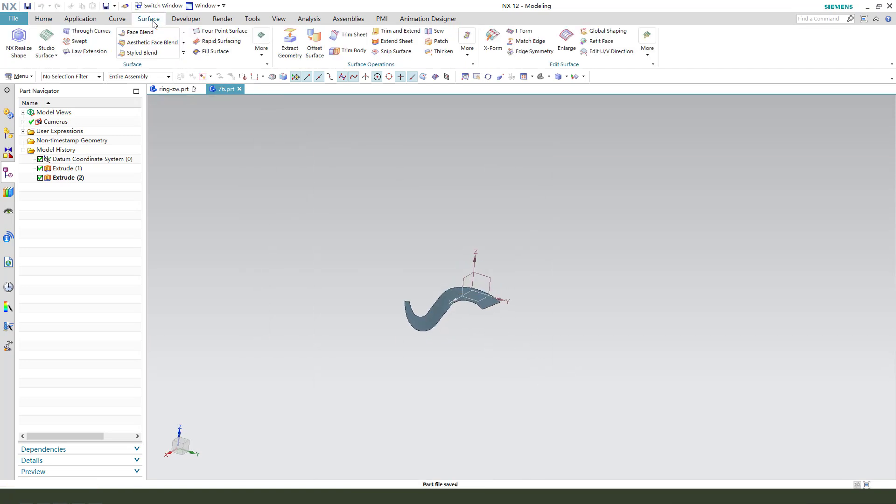
click(441, 52)
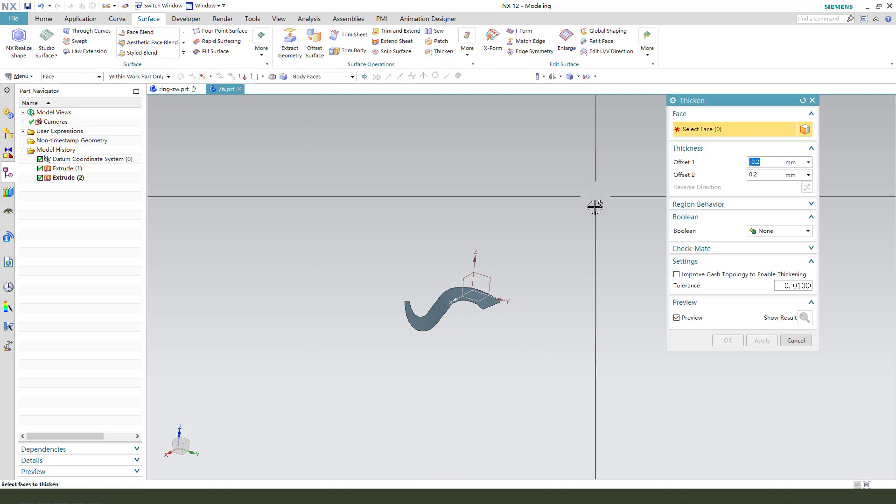
middle_drag(470, 342, 439, 303)
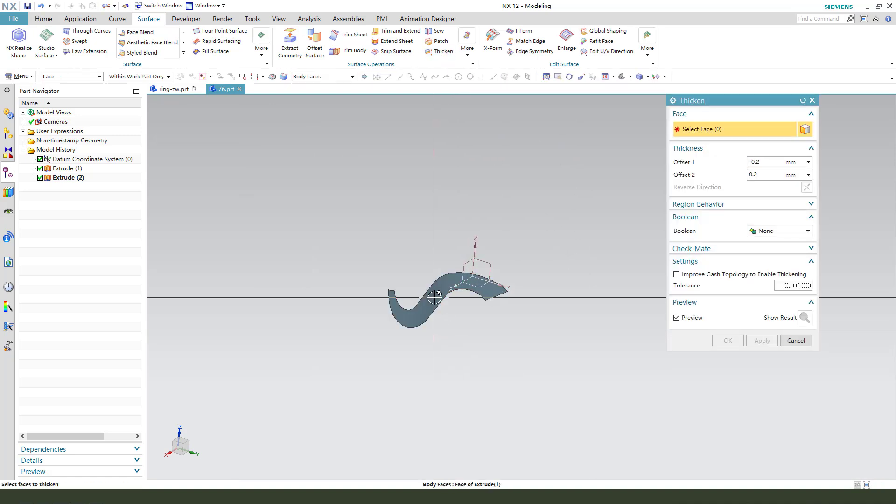
click(439, 302)
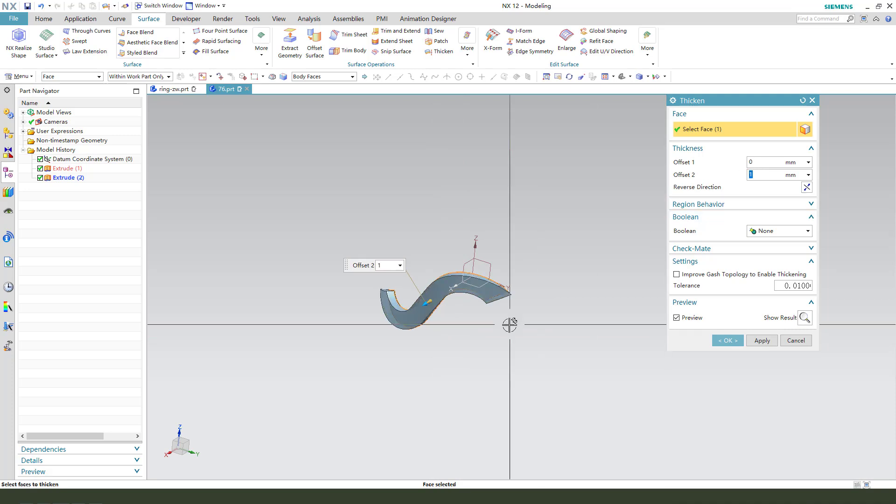
mouse_move(508, 324)
middle_down()
mouse_move(496, 354)
mouse_move(528, 254)
mouse_move(517, 287)
middle_up()
click(719, 339)
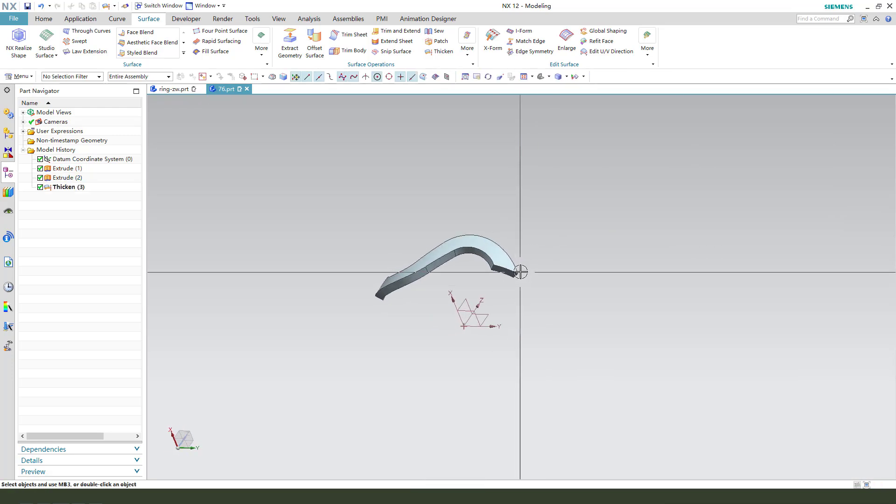
scroll(520, 271, up, 2)
scroll(536, 283, up, 2)
scroll(534, 277, up, 1)
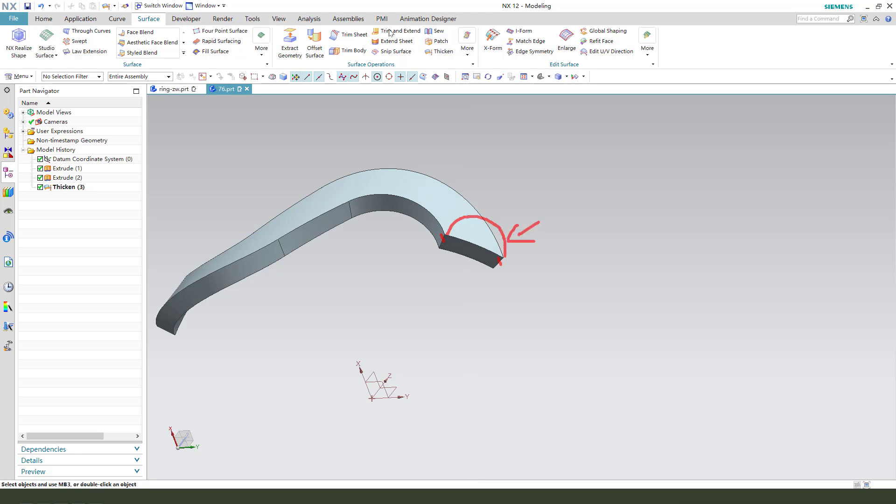
Step: Create the first two tangent bridge curves between edges at one end of the band
click(113, 20)
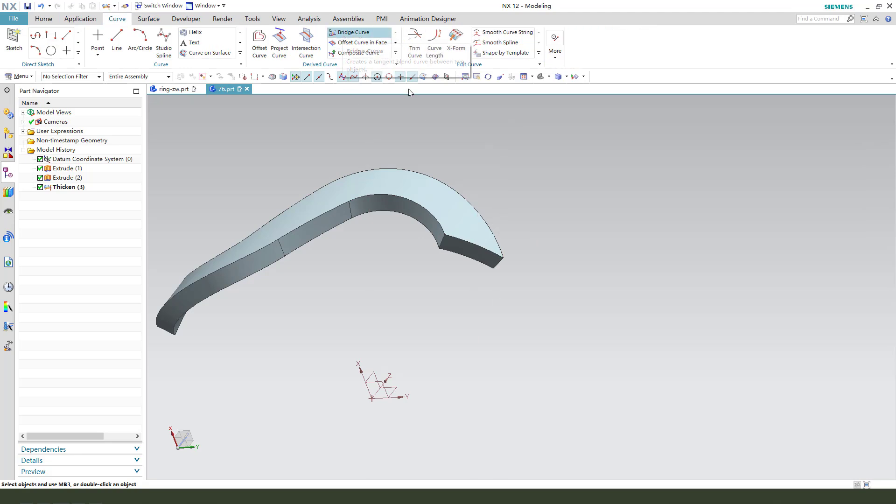
scroll(471, 225, up, 3)
scroll(471, 225, up, 1)
click(409, 237)
scroll(481, 196, down, 1)
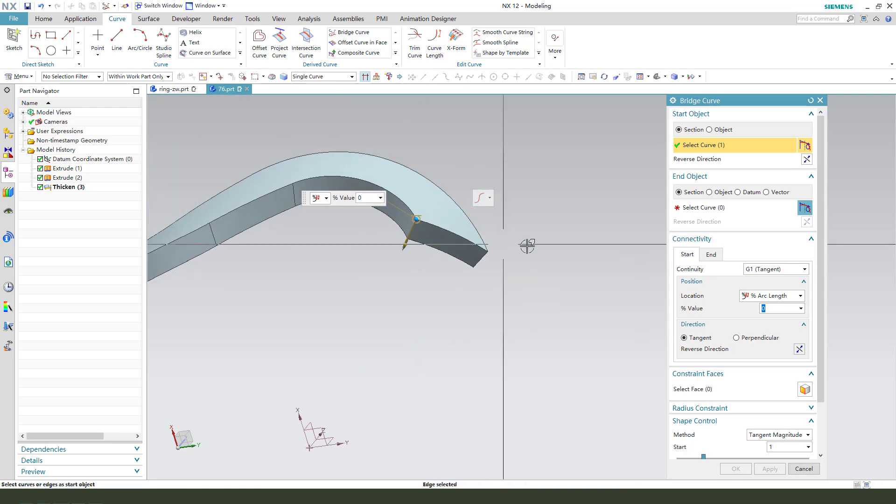
click(487, 254)
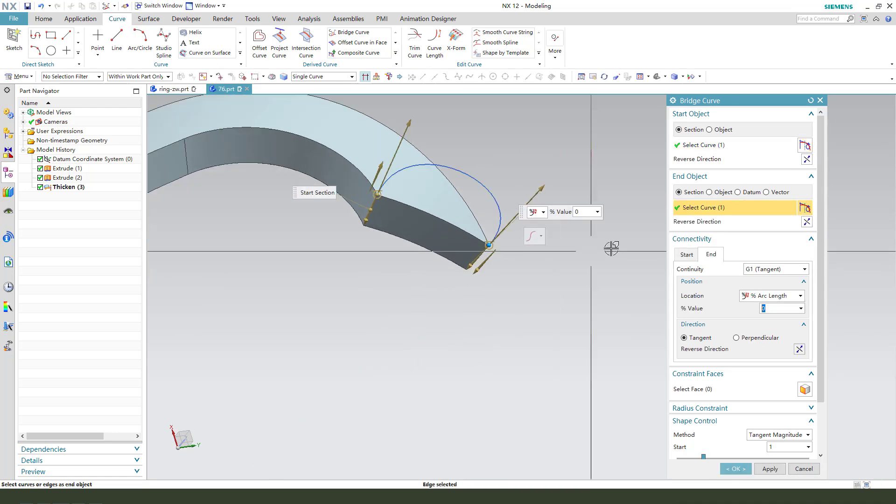
middle_drag(653, 266, 560, 280)
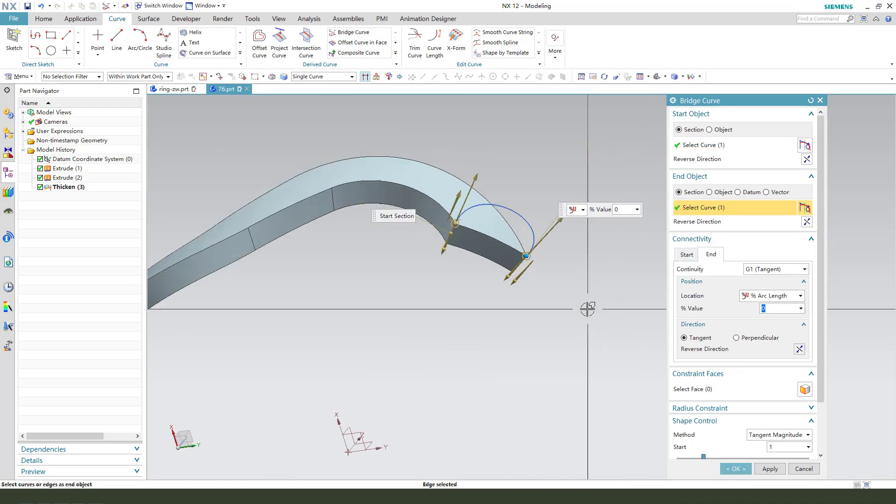
scroll(792, 435, down, 1)
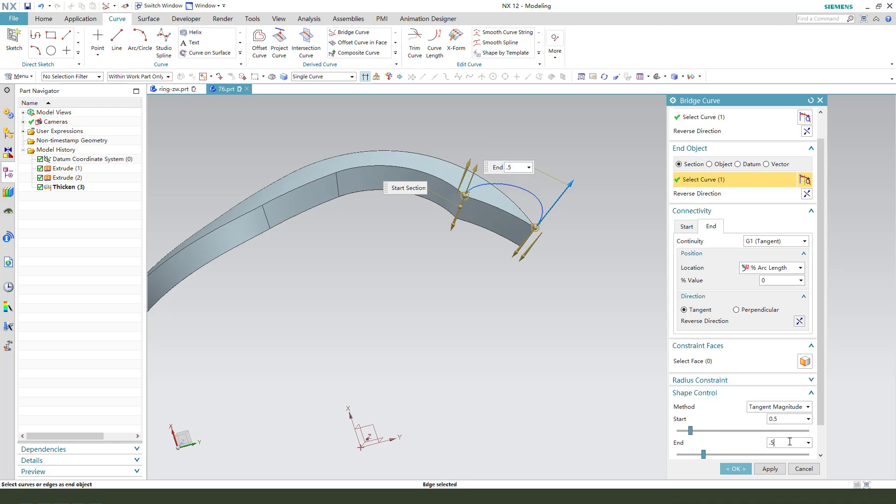
click(776, 468)
mouse_move(497, 256)
middle_down()
mouse_move(305, 283)
mouse_move(410, 244)
mouse_move(412, 197)
middle_up()
scroll(412, 197, up, 5)
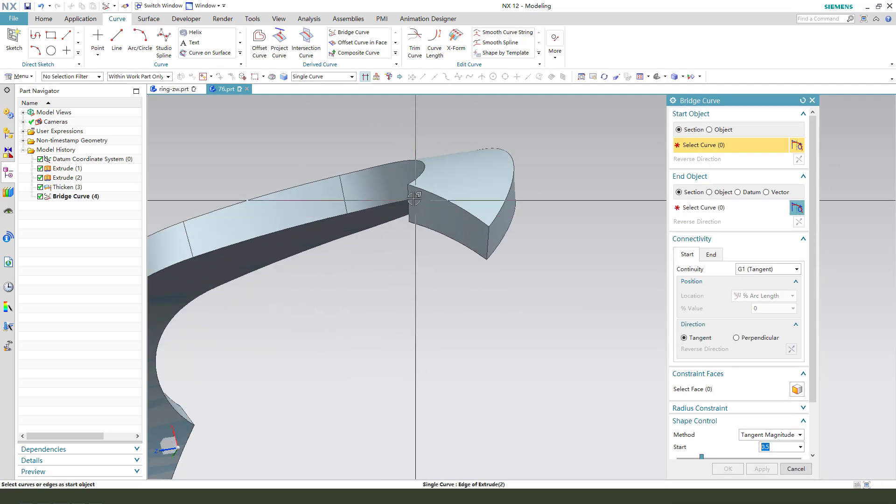
click(412, 197)
click(489, 233)
scroll(813, 386, down, 3)
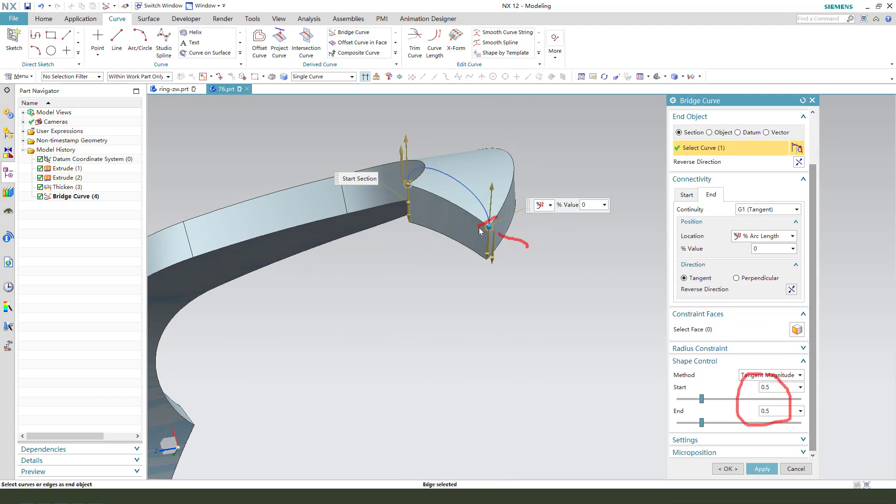
click(762, 468)
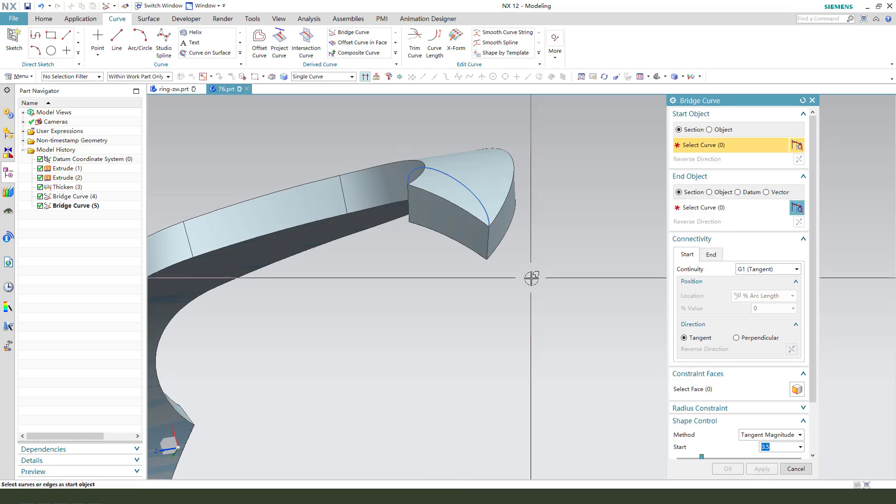
Step: Create a third bridge curve at the other end, then pick both edges for a fourth
mouse_move(532, 276)
middle_down()
mouse_move(552, 282)
mouse_move(469, 344)
middle_up()
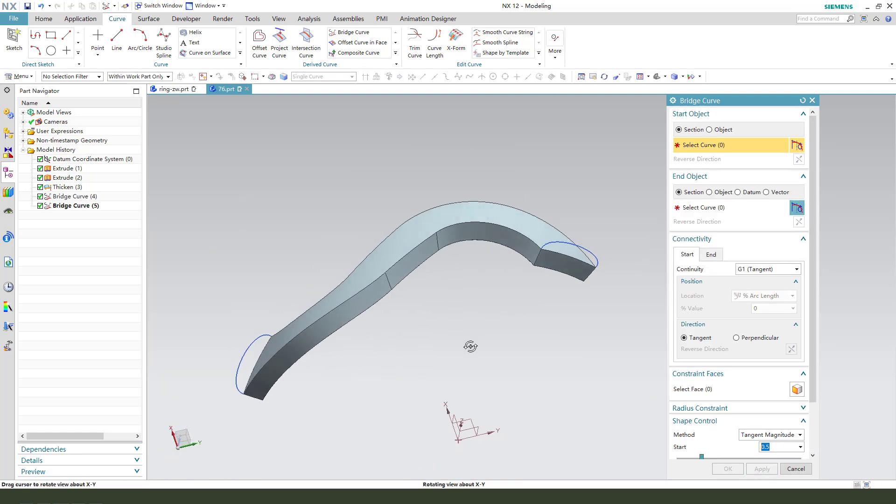
scroll(469, 344, down, 5)
click(445, 242)
mouse_move(368, 250)
middle_down()
mouse_move(402, 256)
mouse_move(443, 241)
middle_up()
middle_click(436, 236)
click(443, 241)
scroll(513, 304, up, 3)
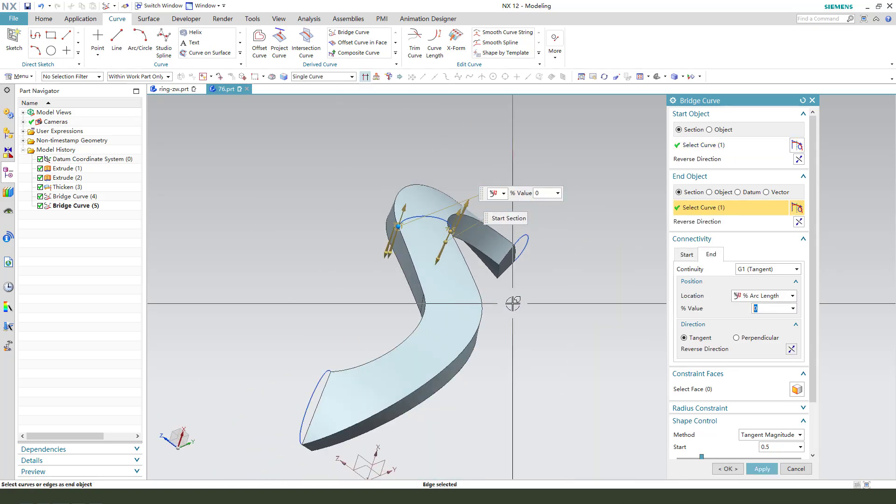
middle_drag(514, 303, 570, 324)
scroll(811, 389, down, 3)
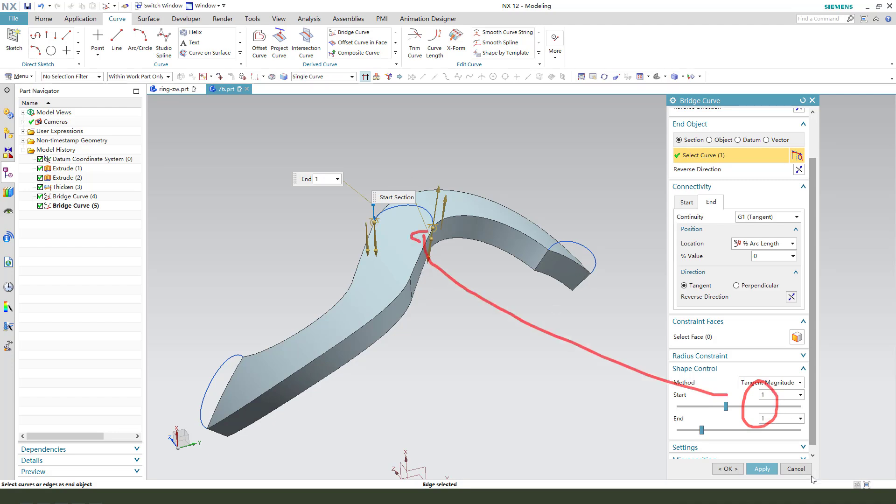
click(762, 469)
mouse_move(430, 327)
middle_down()
mouse_move(418, 316)
mouse_move(537, 342)
middle_up()
click(392, 266)
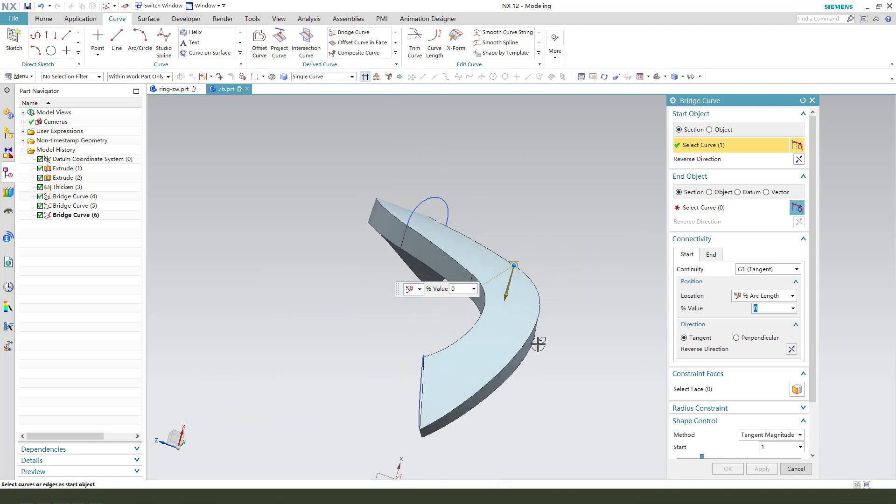
click(445, 345)
mouse_move(445, 345)
middle_down()
mouse_move(469, 304)
mouse_move(506, 337)
mouse_move(488, 339)
middle_up()
scroll(790, 413, down, 3)
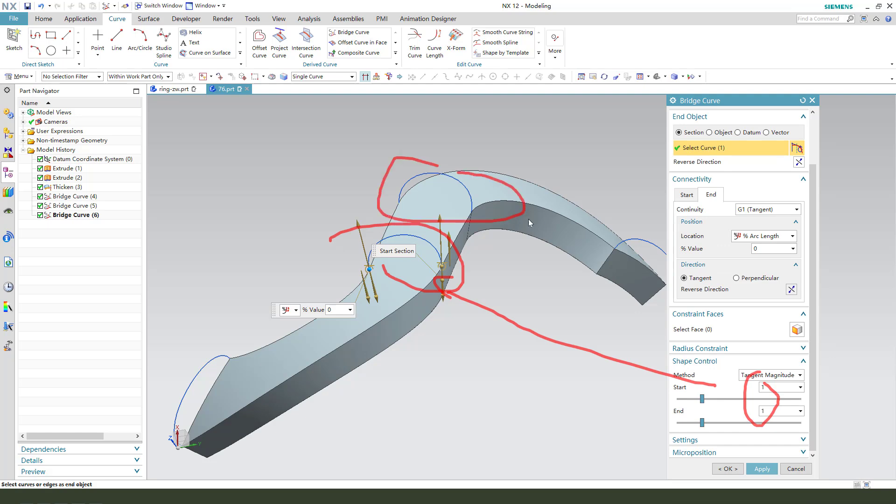
Step: Finish the fourth bridge, then use tangent-curve chains to pick the outer and inner edges as primary curves
click(725, 468)
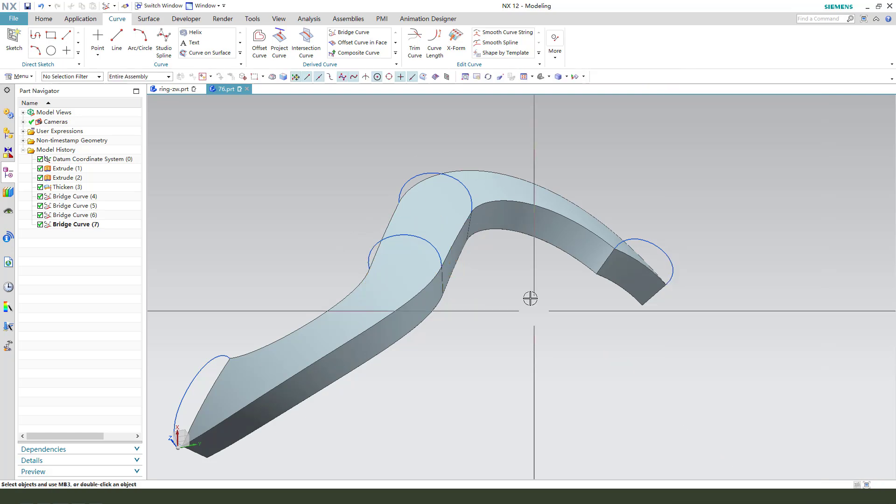
mouse_move(530, 280)
middle_down()
mouse_move(501, 272)
mouse_move(423, 211)
mouse_move(320, 208)
middle_up()
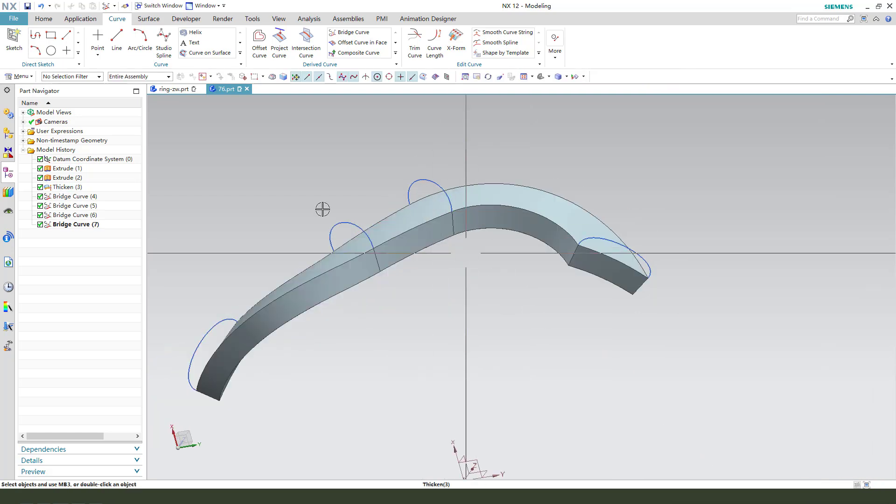
click(156, 21)
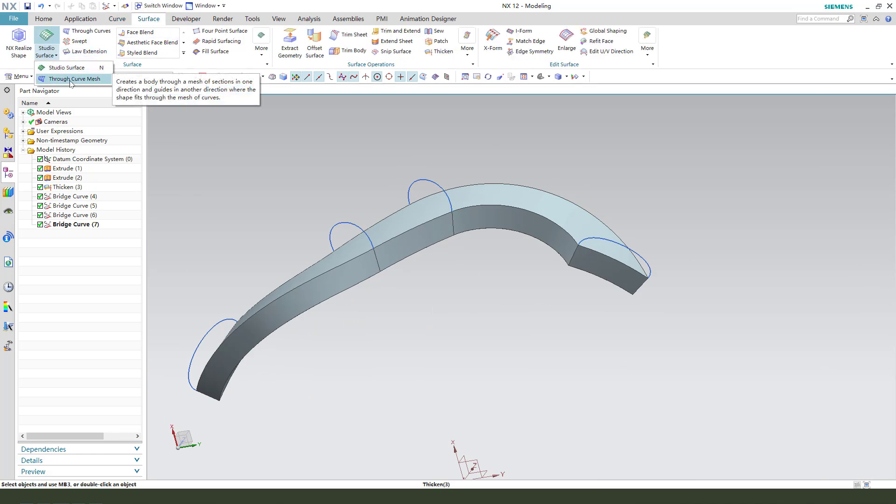
click(74, 78)
middle_drag(537, 210, 589, 217)
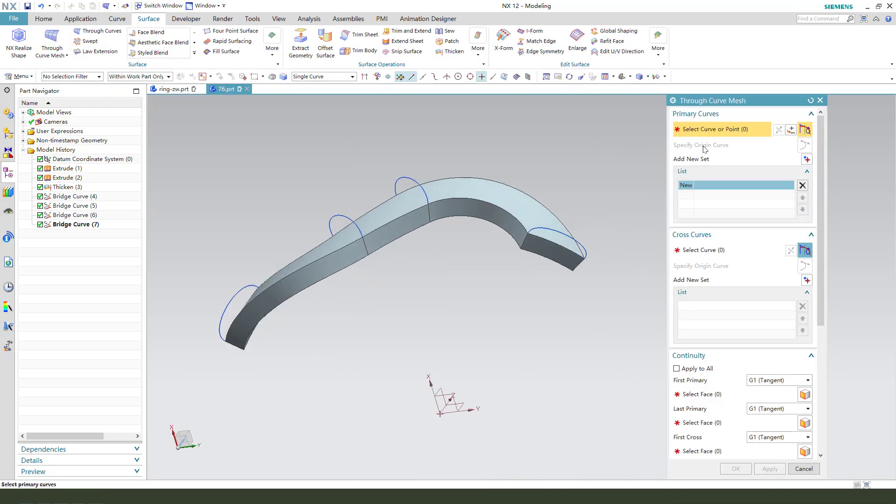
click(336, 77)
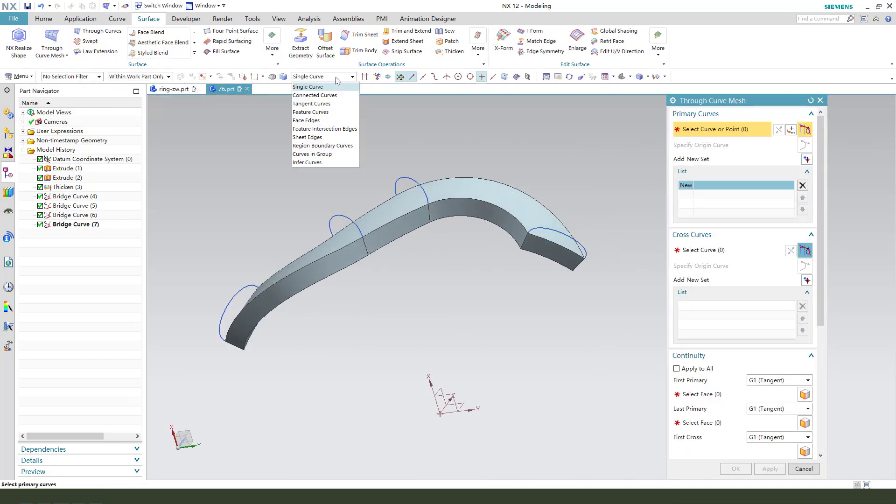
click(323, 105)
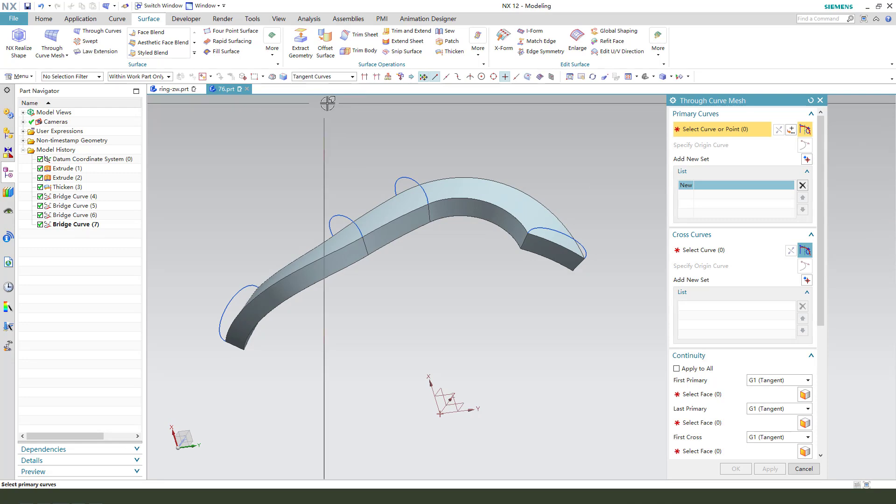
click(514, 182)
middle_click(584, 182)
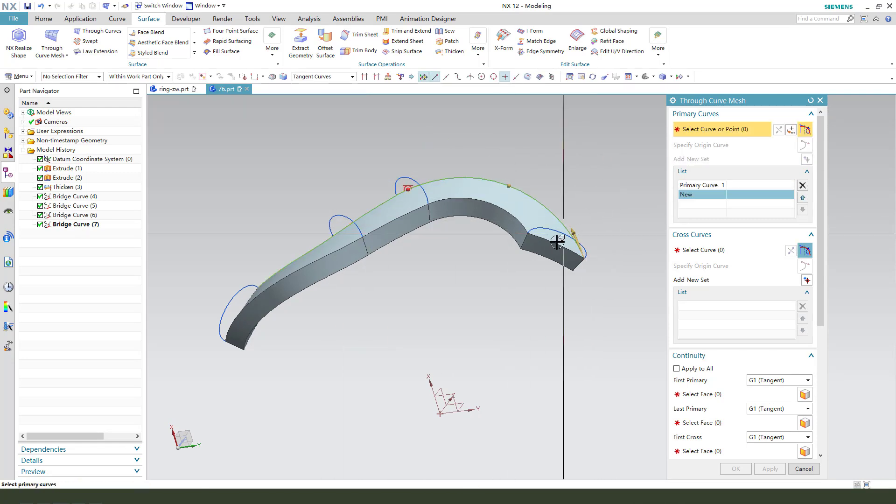
click(522, 216)
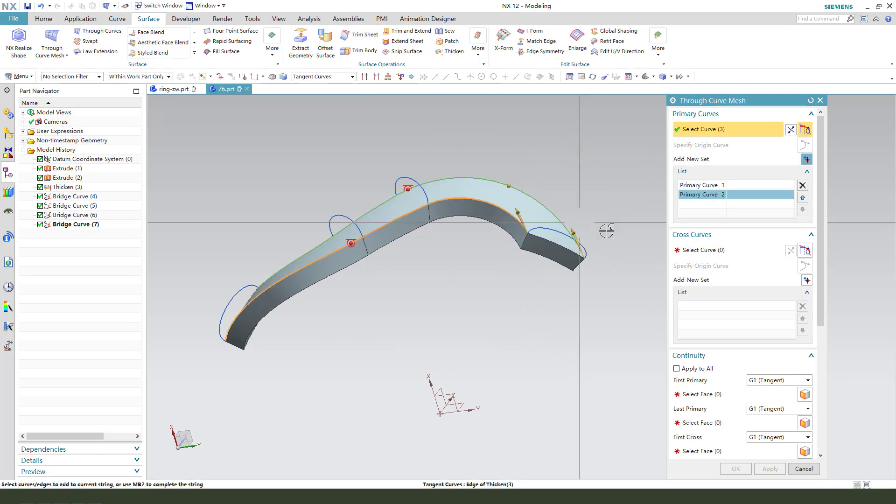
Step: Pick the four bridge arcs as separate cross curves of the mesh
click(705, 253)
click(551, 229)
middle_click(546, 167)
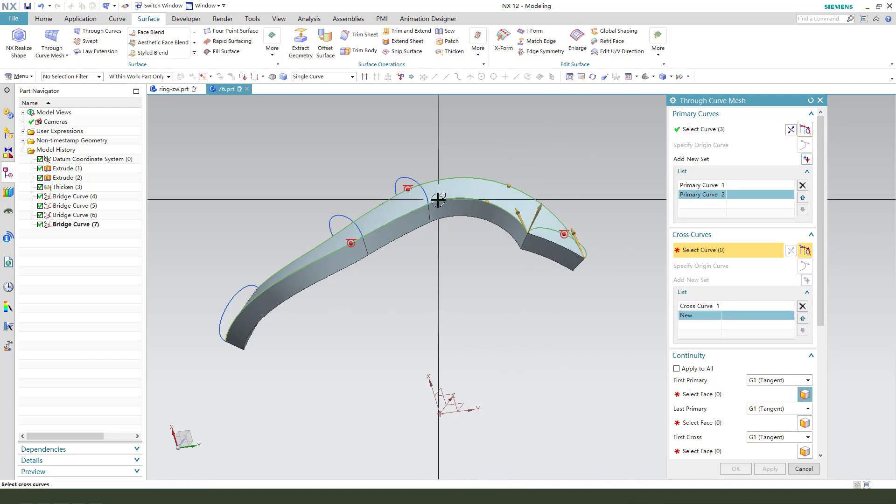
click(429, 198)
middle_click(448, 205)
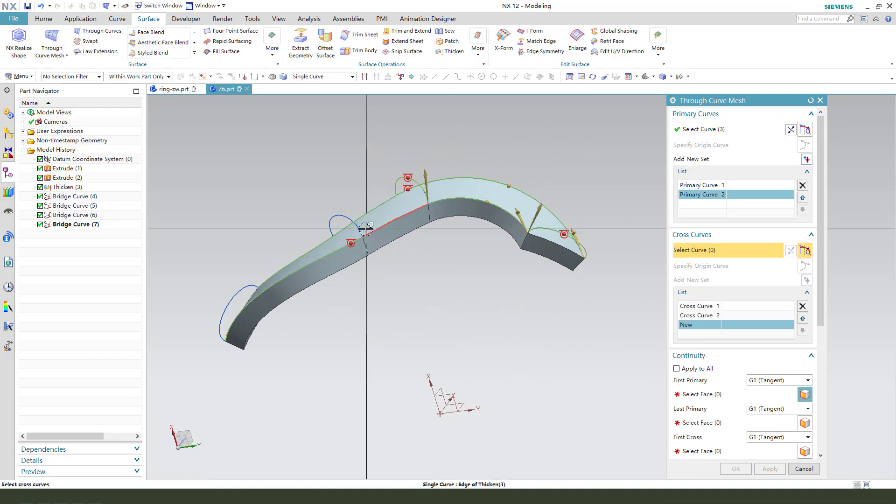
click(364, 227)
middle_click(426, 278)
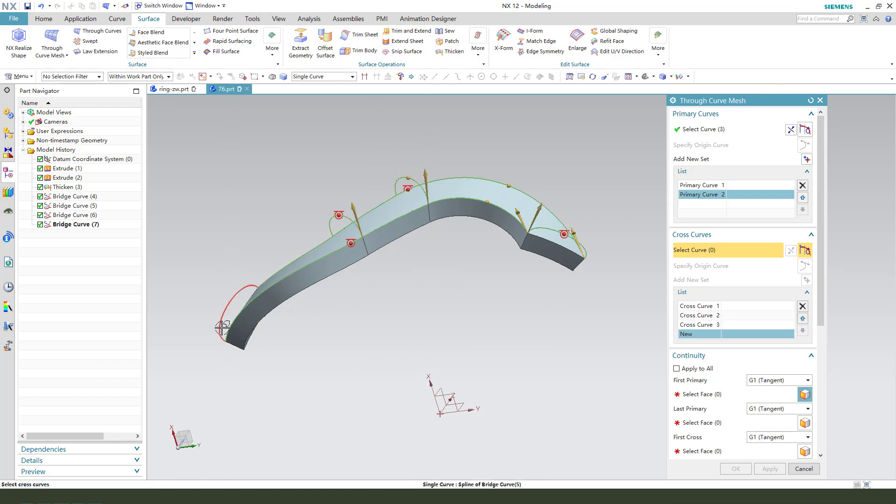
click(222, 328)
scroll(764, 336, down, 2)
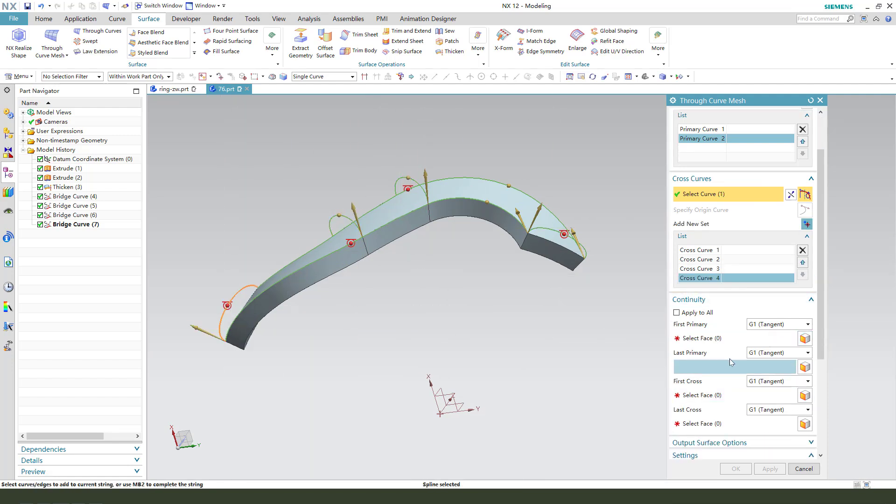
Step: Make the mesh tangent to the side and inner band faces, with G0 cross continuity, and finish it
click(700, 338)
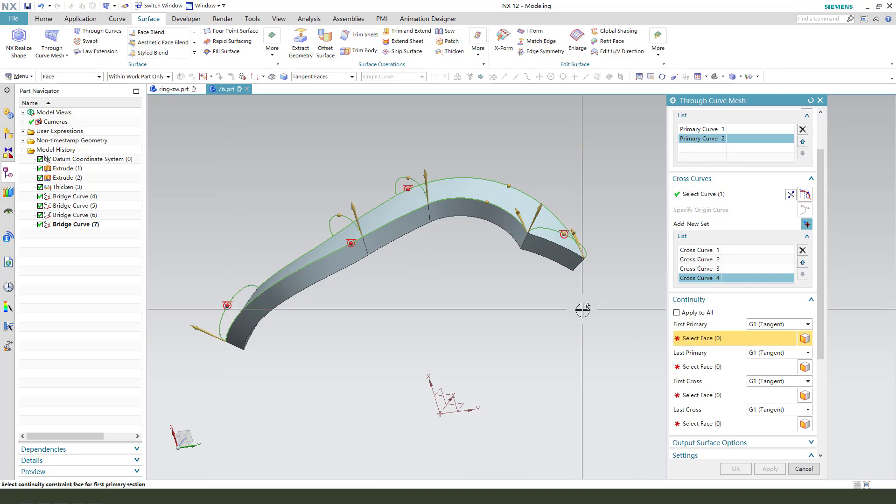
mouse_move(578, 310)
middle_down()
mouse_move(518, 300)
mouse_move(444, 196)
middle_up()
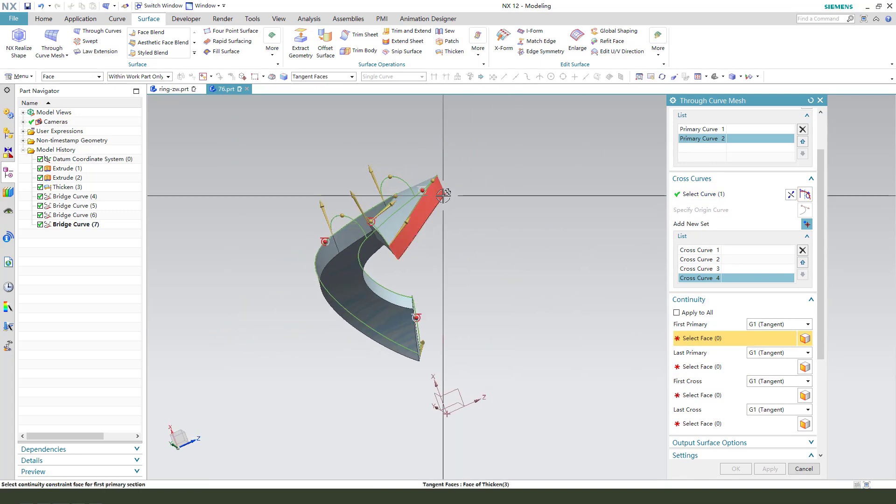
click(438, 210)
middle_drag(481, 304, 596, 326)
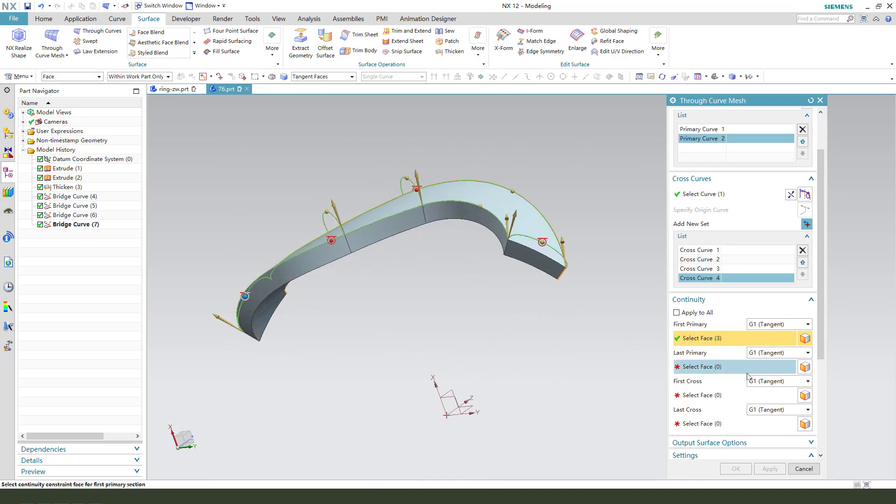
middle_click(465, 230)
middle_drag(480, 246, 446, 232)
click(446, 232)
click(508, 203)
middle_drag(457, 280, 480, 343)
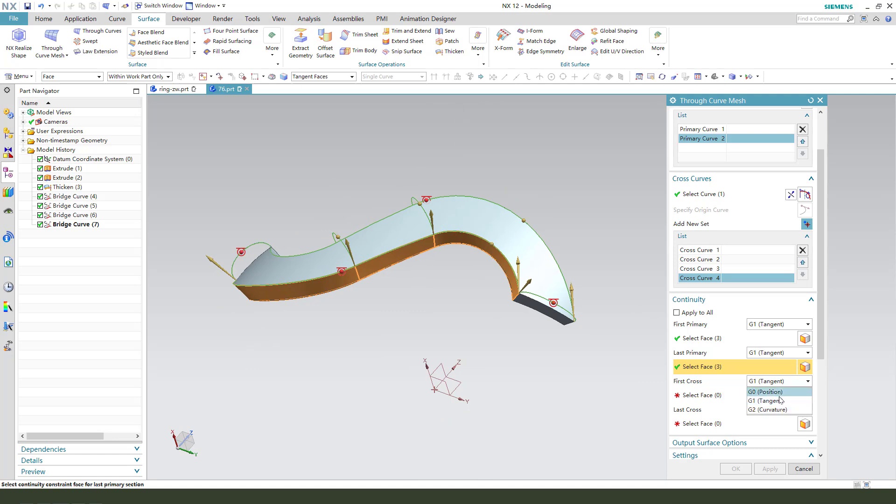
click(773, 393)
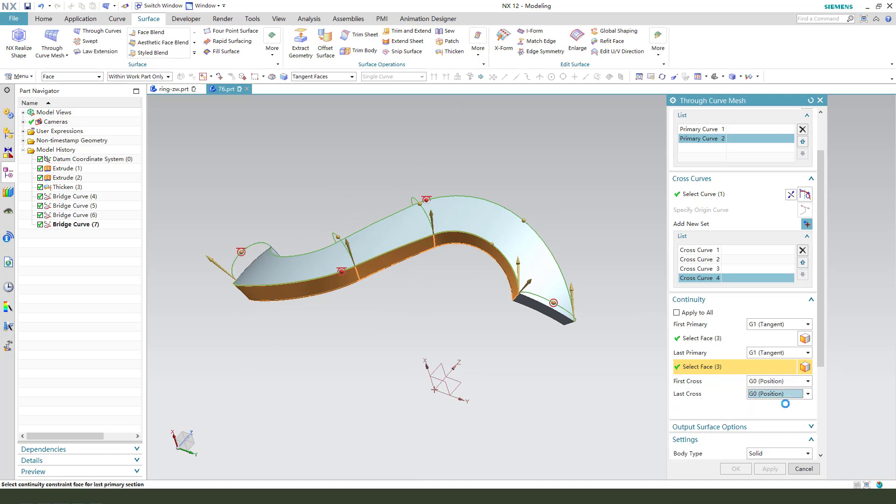
mouse_move(560, 346)
middle_down()
mouse_move(580, 366)
mouse_move(566, 320)
middle_up()
middle_click(581, 367)
Step: Replace the band's flat top face with the rounded mesh surface, confirming the alert
click(44, 19)
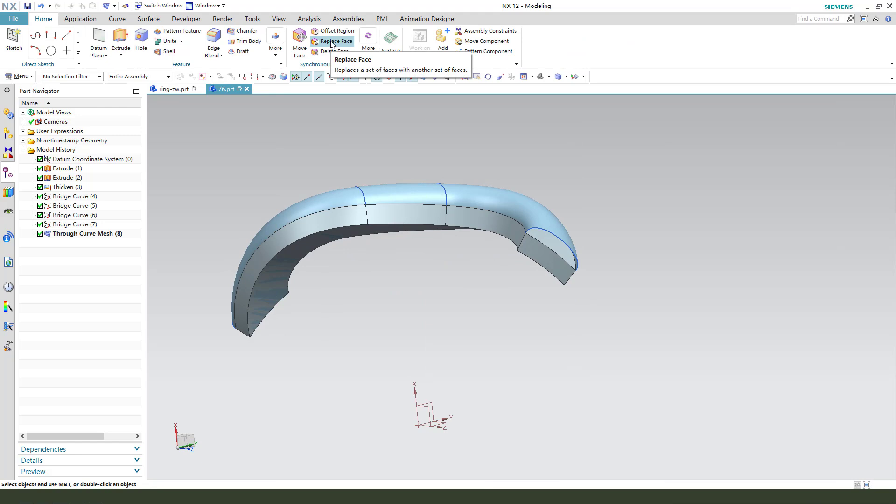
scroll(555, 243, up, 1)
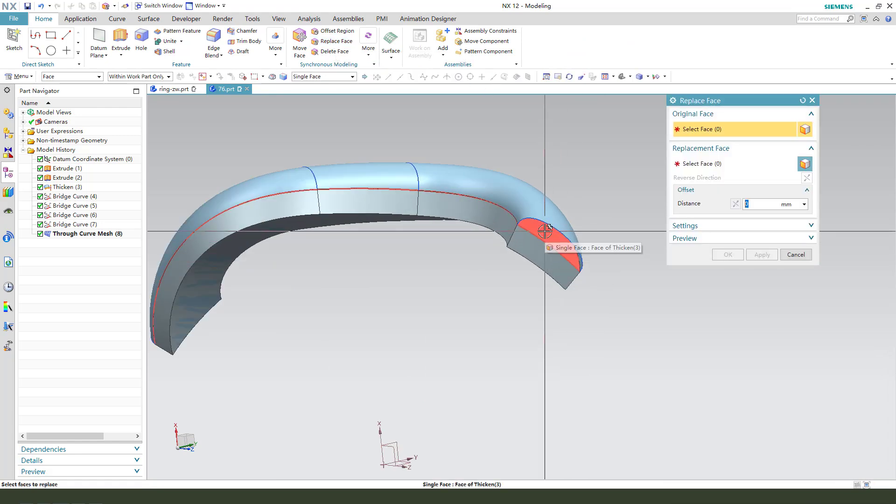
click(545, 230)
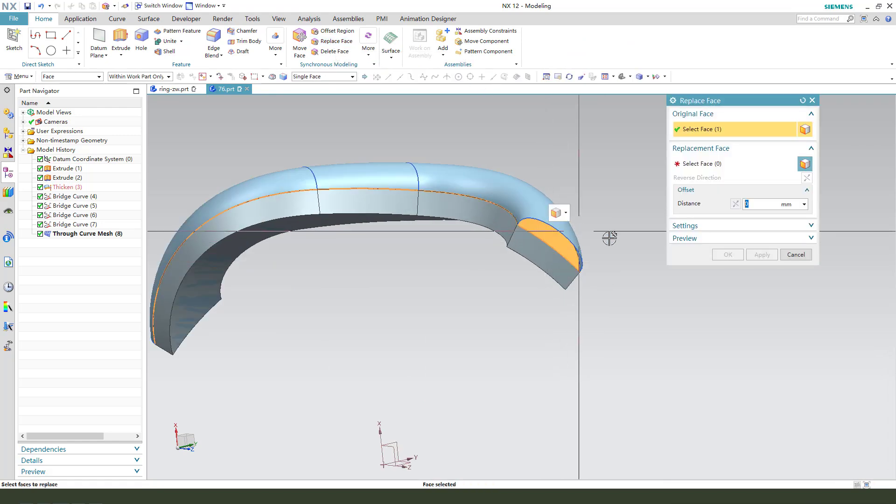
click(466, 167)
click(727, 255)
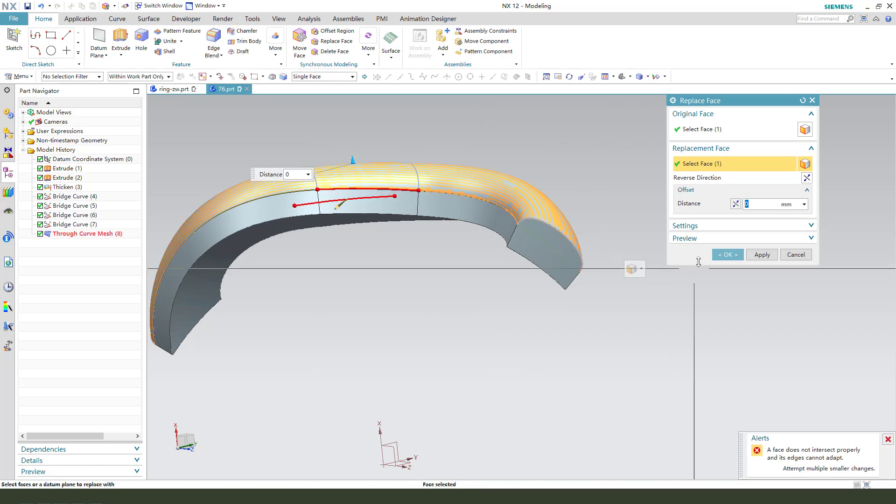
click(723, 255)
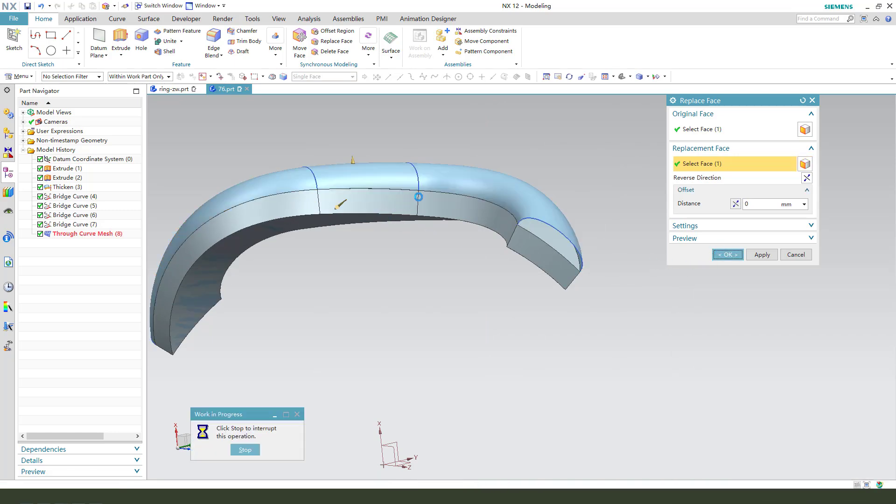
mouse_move(384, 212)
middle_down()
mouse_move(469, 286)
mouse_move(400, 220)
middle_up()
scroll(409, 186, up, 3)
scroll(469, 199, down, 3)
mouse_move(470, 199)
middle_down()
mouse_move(435, 247)
mouse_move(486, 248)
mouse_move(524, 272)
mouse_move(547, 190)
mouse_move(535, 238)
middle_up()
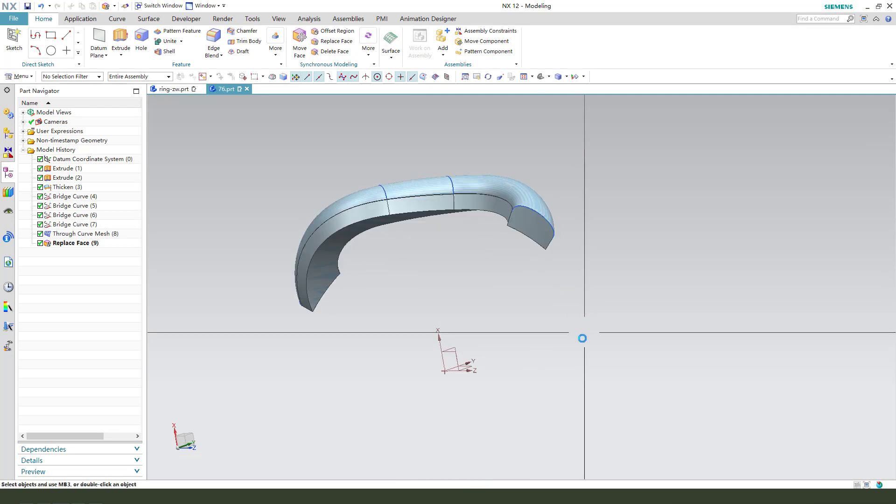
Step: Hide all the construction curves with Ctrl+B
key(ctrl+b)
drag(592, 378, 248, 138)
scroll(447, 205, up, 3)
middle_click(447, 205)
mouse_move(447, 205)
middle_down()
mouse_move(444, 266)
mouse_move(406, 224)
middle_up()
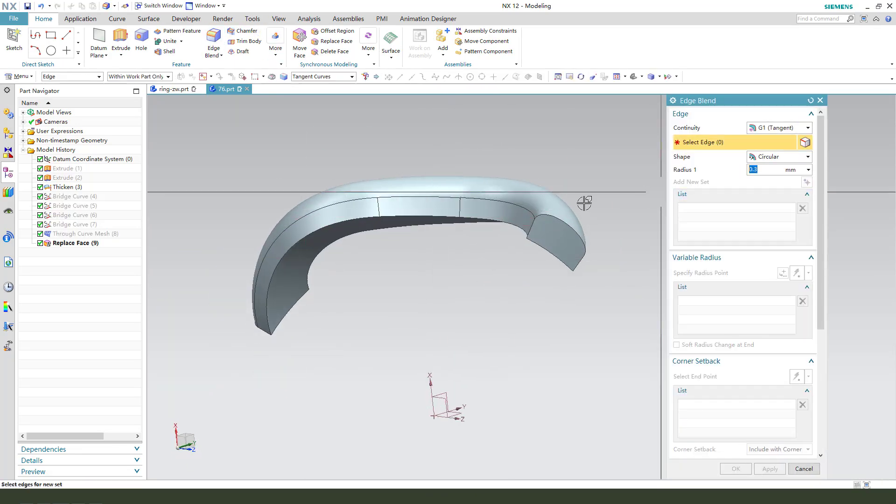
Step: Round the strand's long edge chains with a 0.3 mm edge blend
click(450, 221)
click(414, 227)
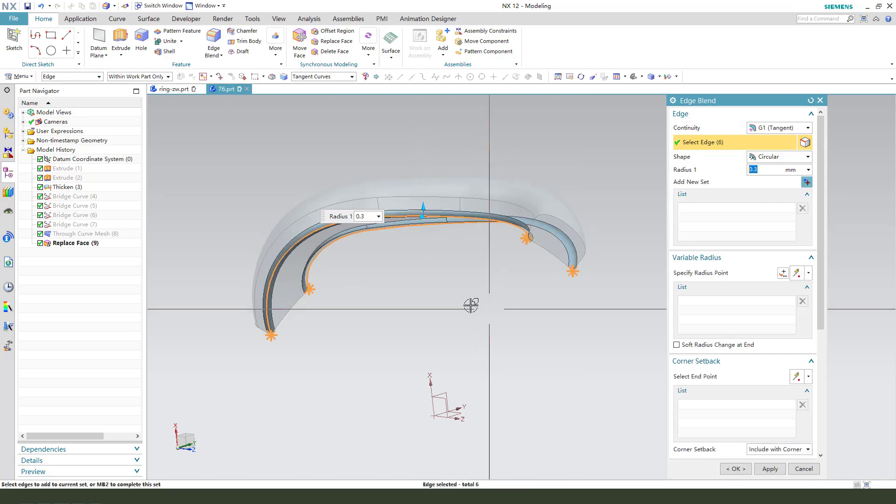
middle_drag(470, 305, 464, 248)
click(728, 465)
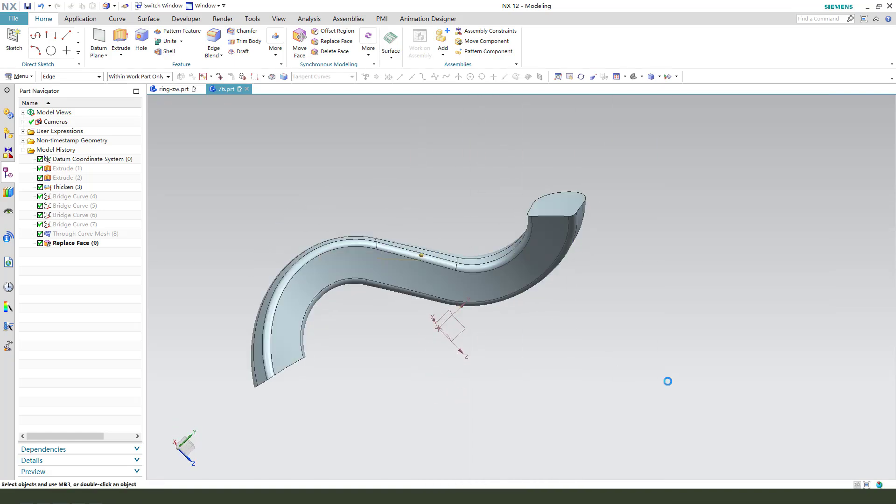
mouse_move(607, 325)
middle_down()
mouse_move(508, 294)
mouse_move(526, 340)
mouse_move(517, 364)
mouse_move(568, 380)
middle_up()
scroll(473, 278, down, 2)
middle_drag(473, 279, 464, 255)
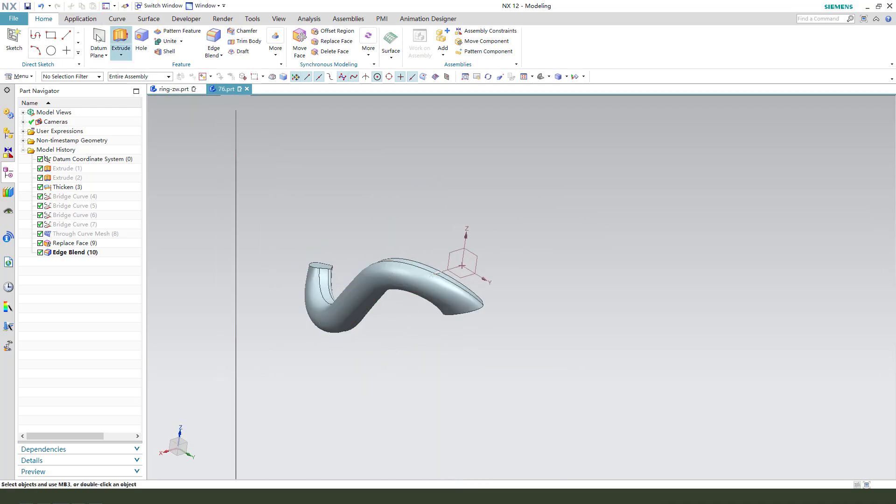
Step: Pattern the strand body circularly about the Z axis with Pattern Geometry
click(275, 53)
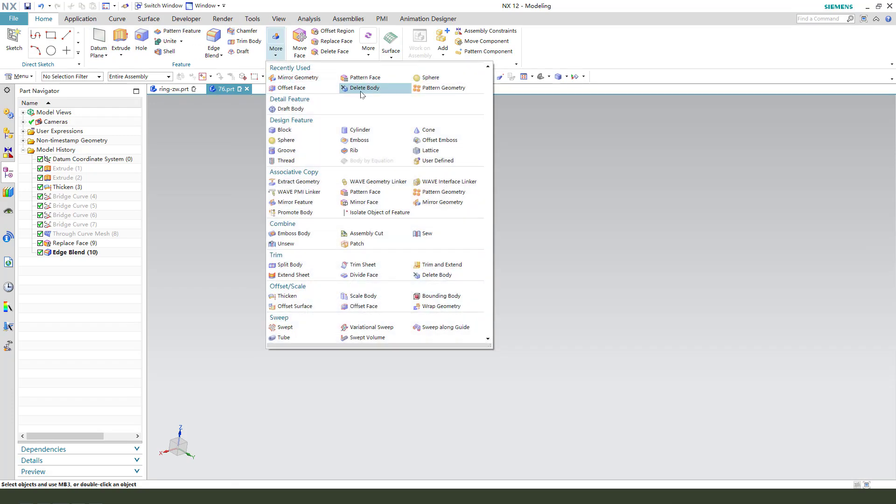
click(434, 89)
click(368, 294)
click(732, 218)
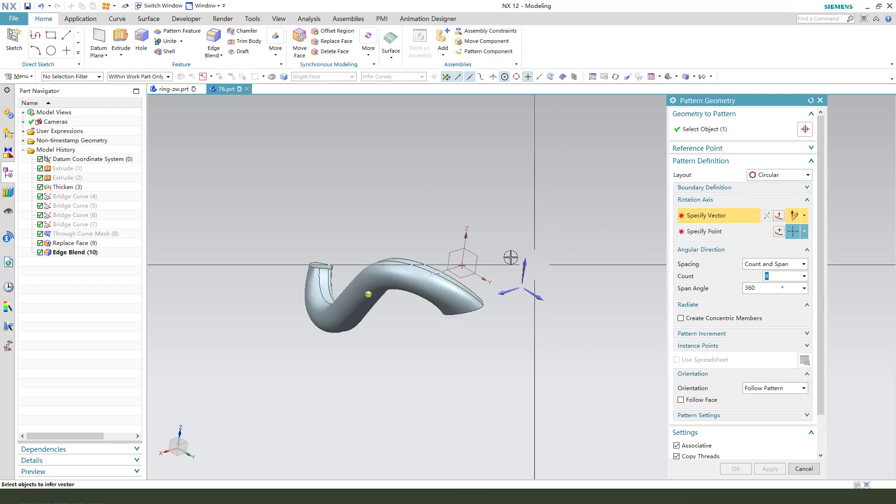
click(468, 232)
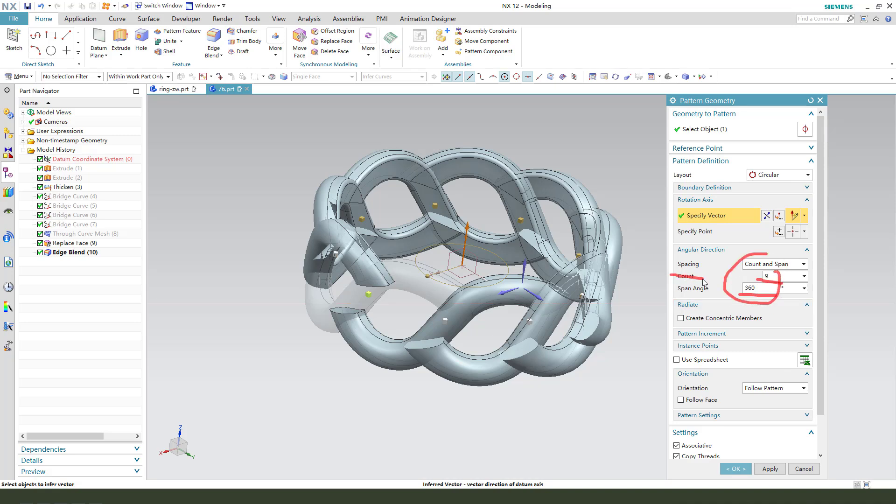
click(744, 466)
mouse_move(607, 362)
middle_down()
mouse_move(639, 377)
mouse_move(622, 406)
mouse_move(601, 373)
mouse_move(607, 379)
middle_up()
Step: Unite one strand as target with all other box-selected strands as tools
click(163, 41)
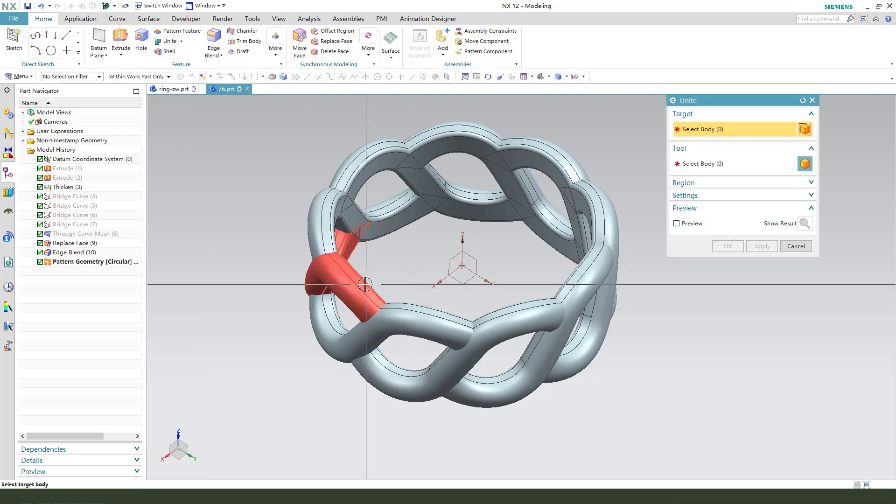
click(349, 273)
scroll(396, 286, down, 2)
drag(294, 133, 658, 427)
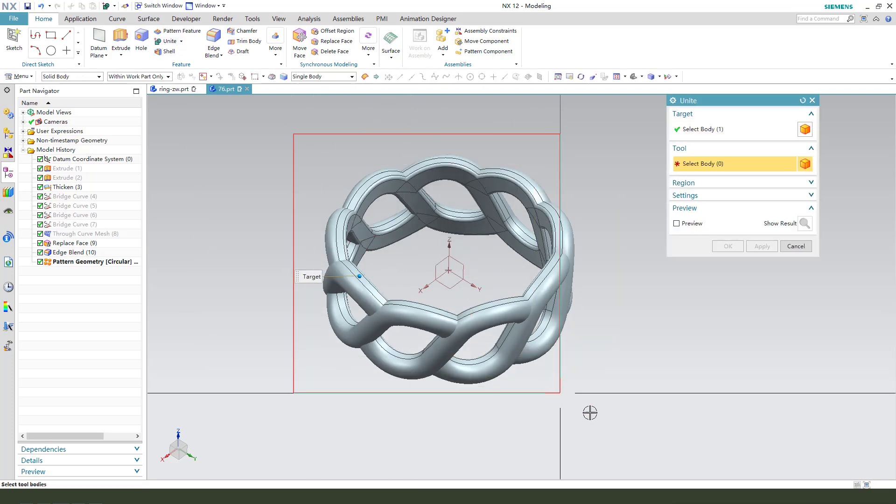
click(728, 247)
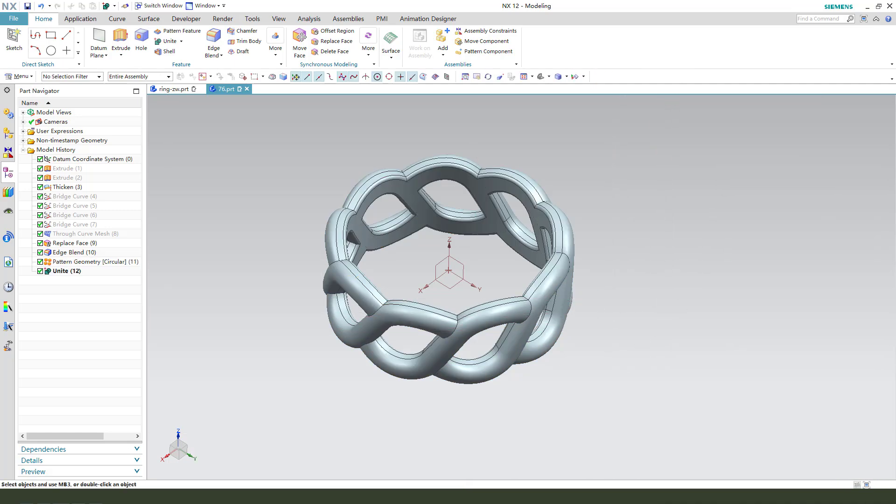
middle_drag(714, 272, 691, 296)
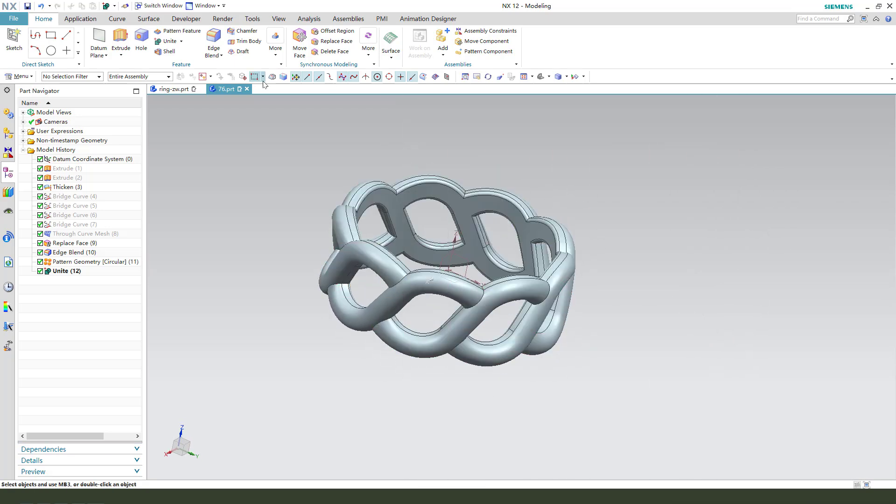
Step: Apply a 0.2 mm blend to the first edge where the strands meet
scroll(477, 314, up, 3)
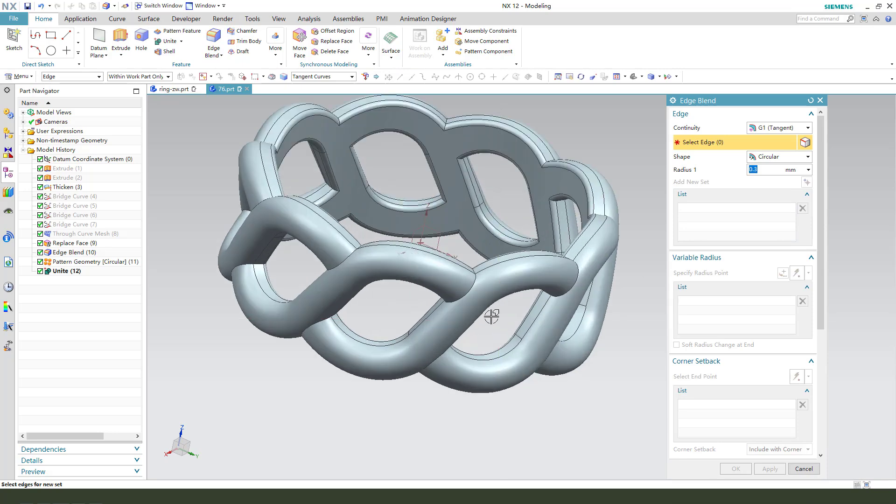
click(468, 270)
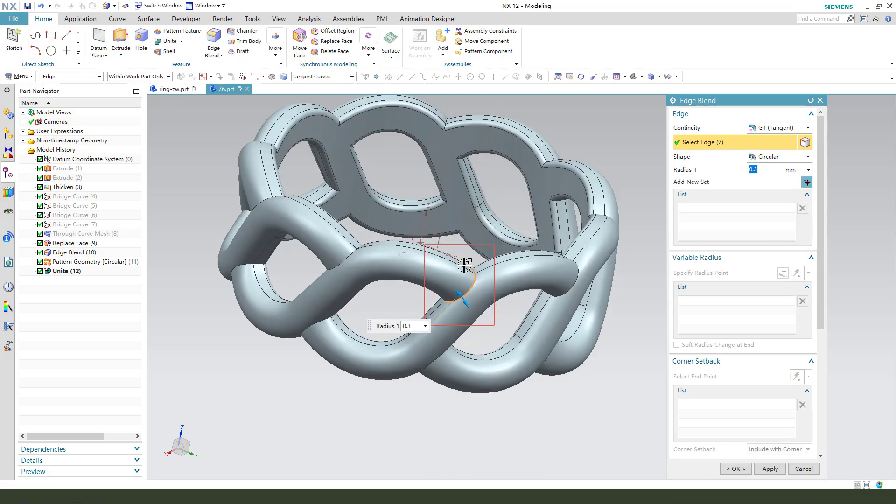
middle_drag(491, 299, 552, 296)
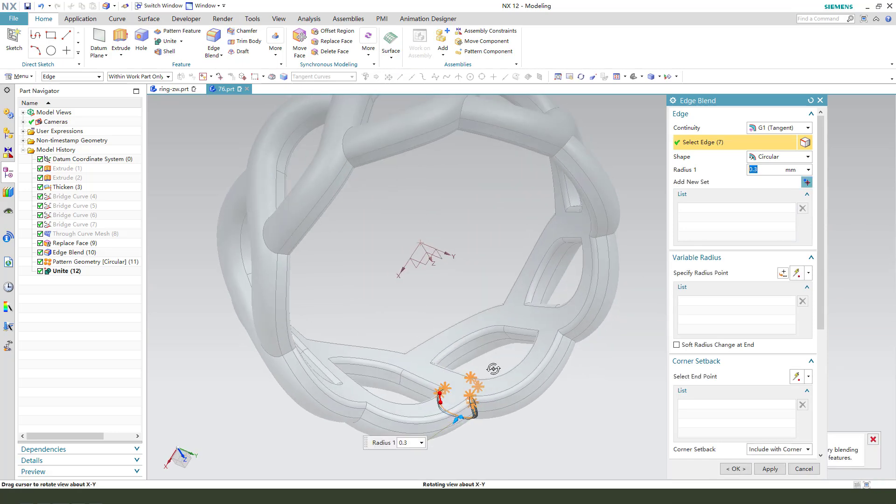
scroll(552, 295, up, 3)
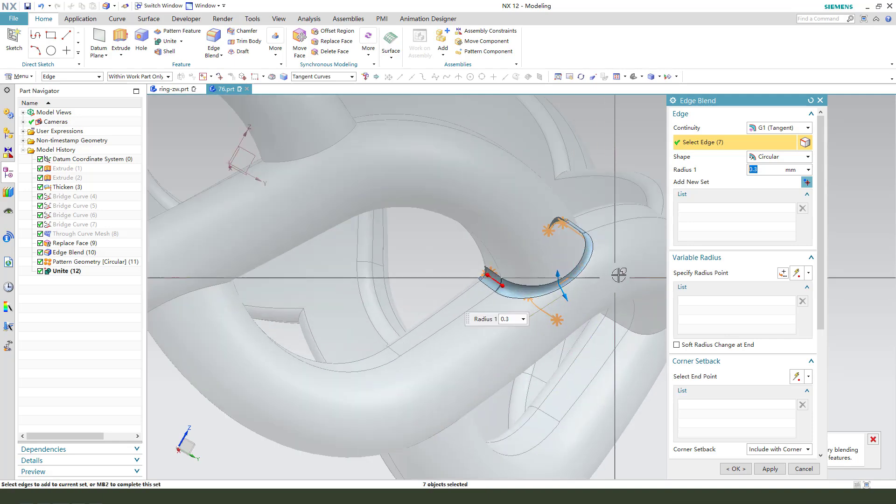
text(0.2)
middle_drag(559, 261, 763, 421)
click(815, 471)
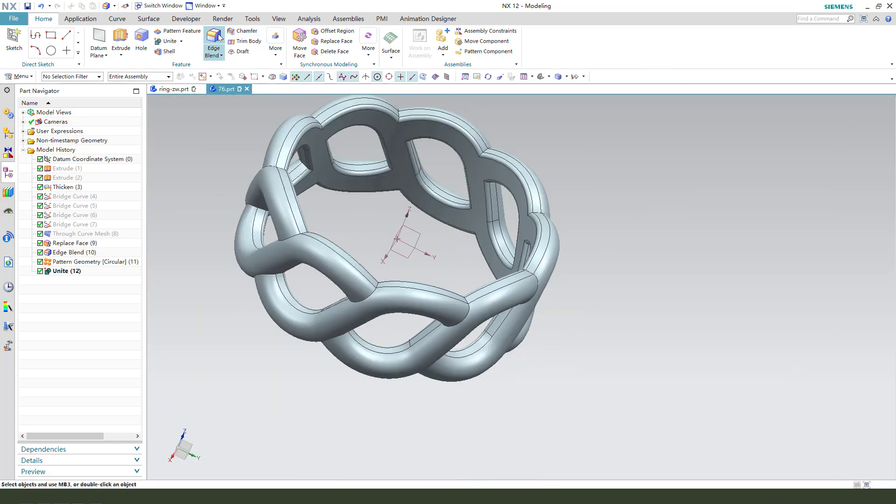
Step: Blend the remaining junction edge chains on all sides of the ring at 0.3 mm
scroll(380, 296, down, 3)
click(398, 297)
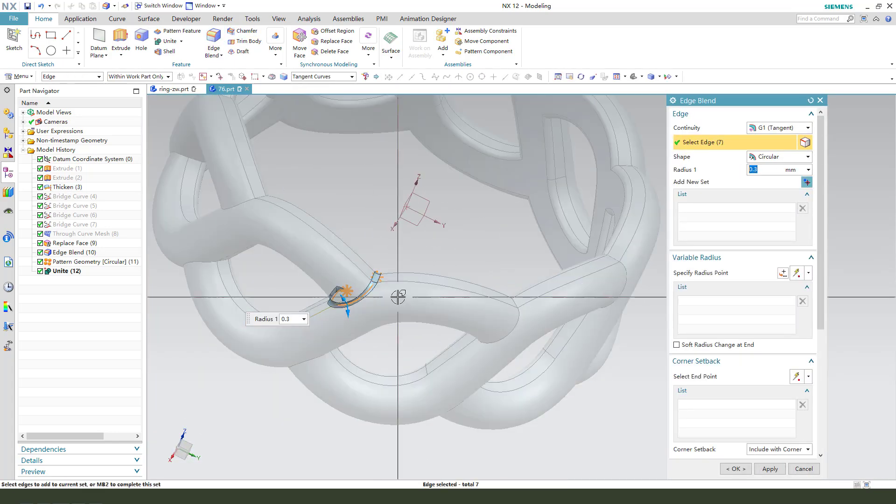
click(517, 302)
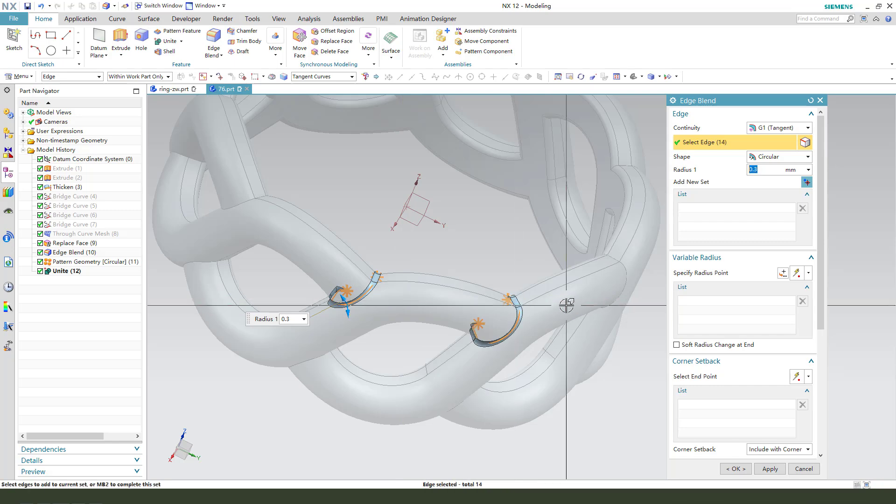
middle_drag(498, 312, 596, 282)
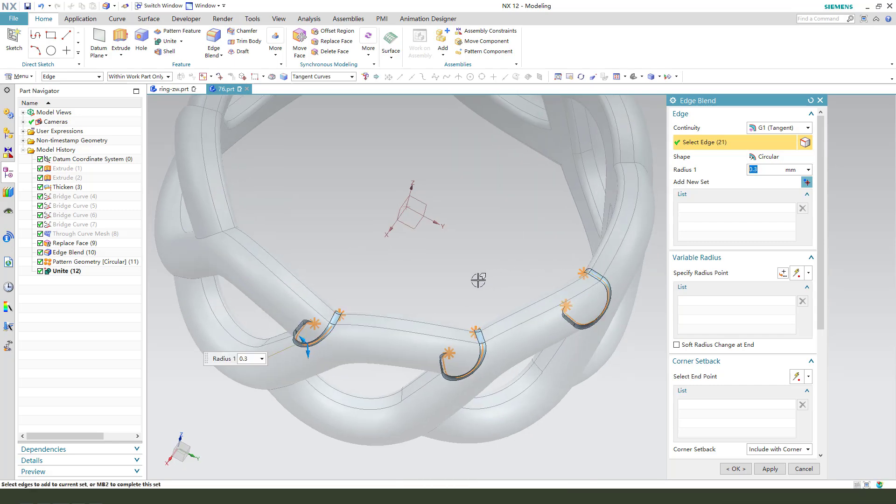
scroll(477, 280, up, 3)
scroll(570, 200, down, 2)
click(584, 224)
scroll(542, 217, up, 3)
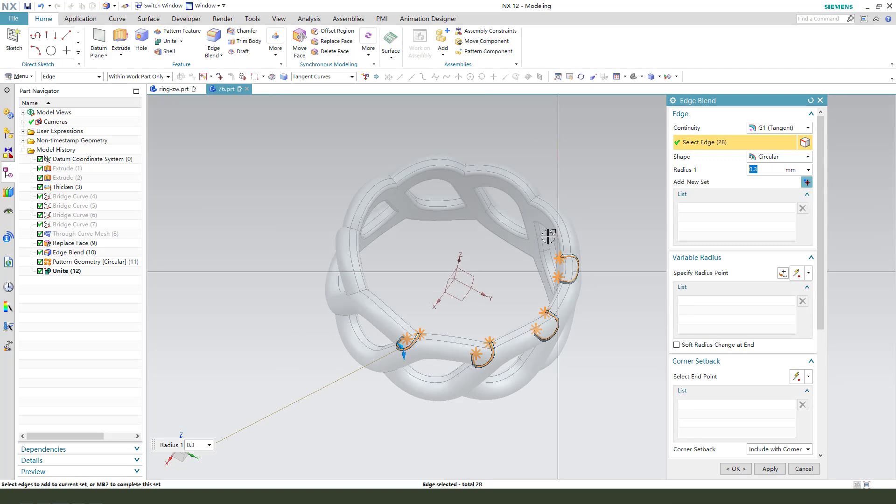
scroll(542, 217, down, 4)
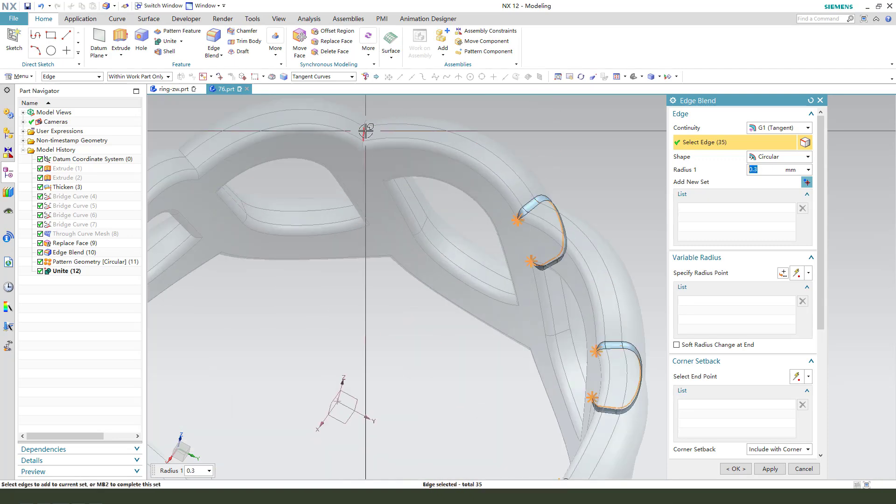
scroll(286, 140, up, 3)
scroll(286, 144, down, 3)
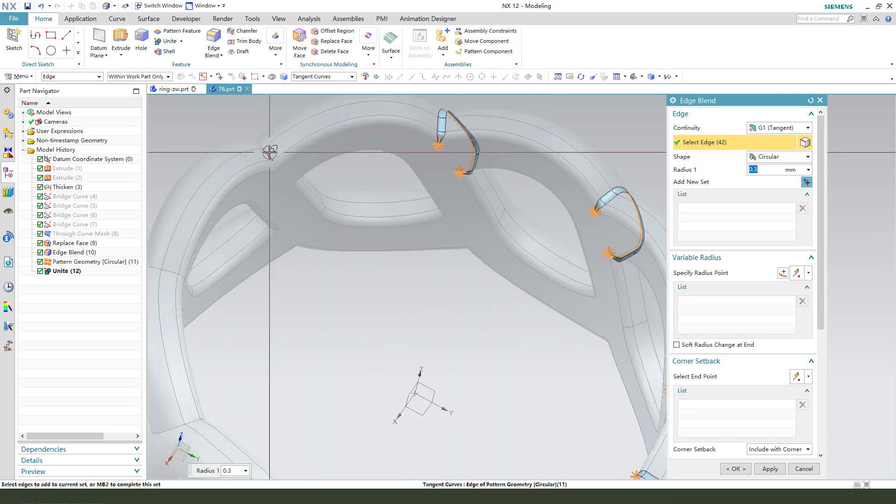
scroll(421, 133, up, 2)
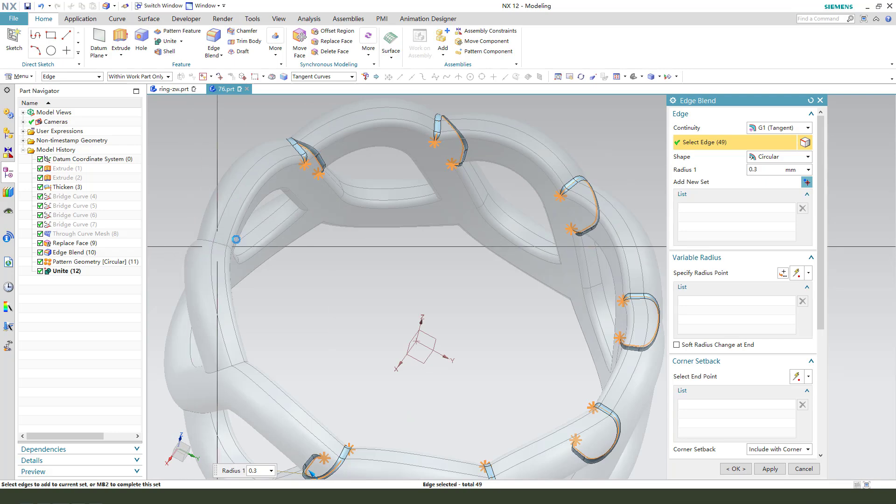
click(242, 368)
scroll(243, 336, up, 2)
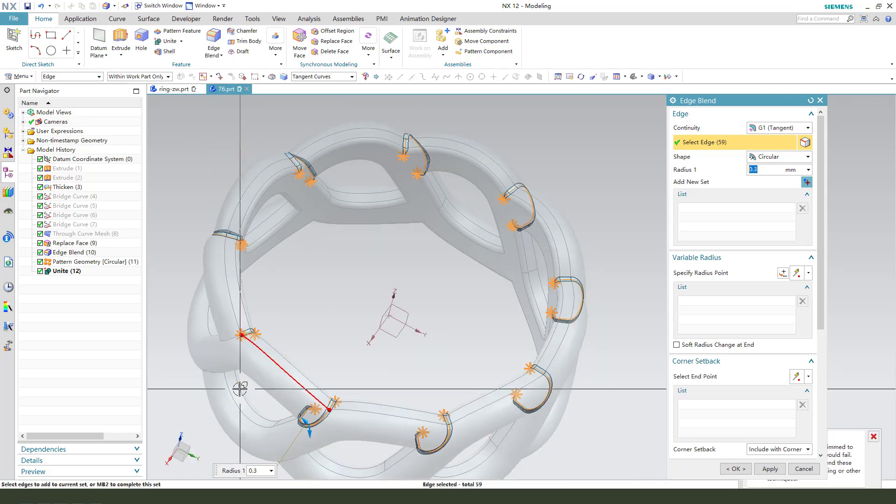
click(241, 332)
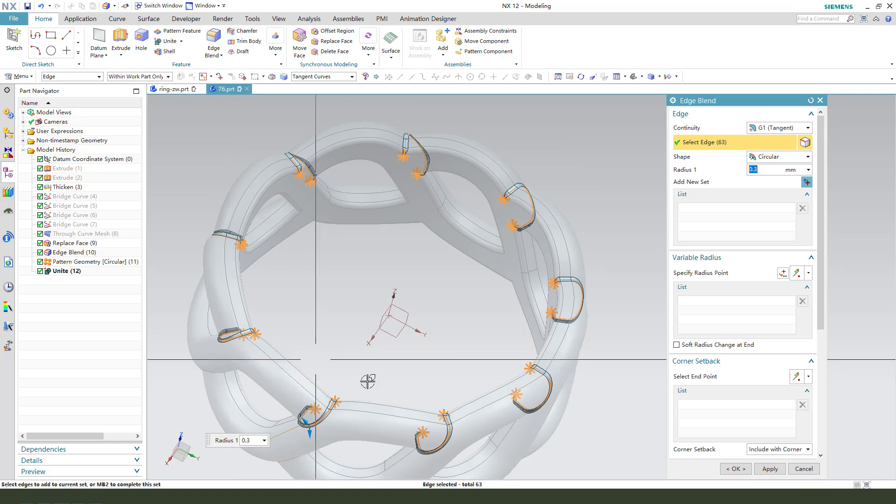
middle_drag(463, 260, 466, 196)
click(769, 469)
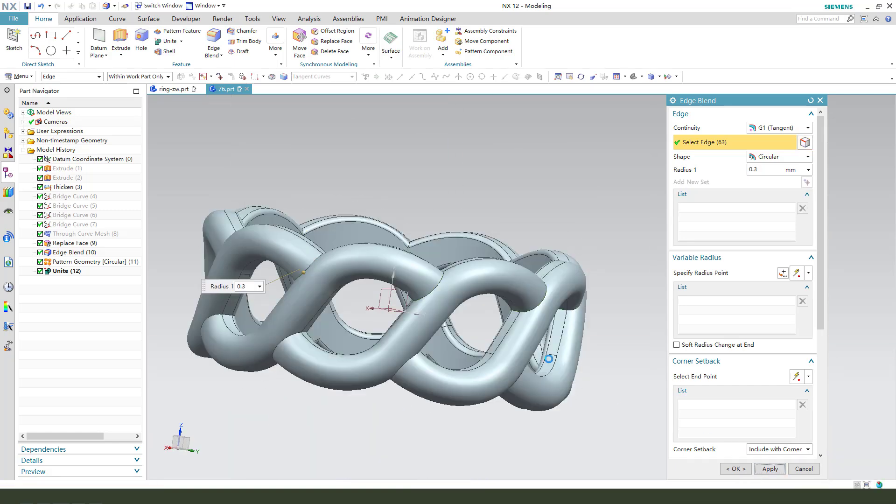
Step: Start a new edge blend by picking the junction edge chains on the ring's front joints
click(291, 341)
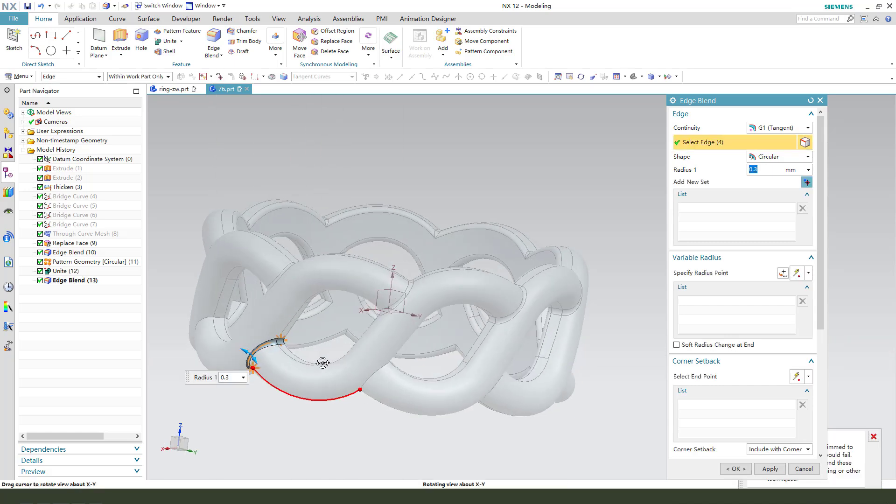
mouse_move(271, 359)
middle_down()
mouse_move(260, 355)
mouse_move(298, 309)
middle_up()
middle_click(260, 346)
scroll(260, 346, up, 3)
scroll(313, 261, down, 5)
scroll(290, 199, up, 5)
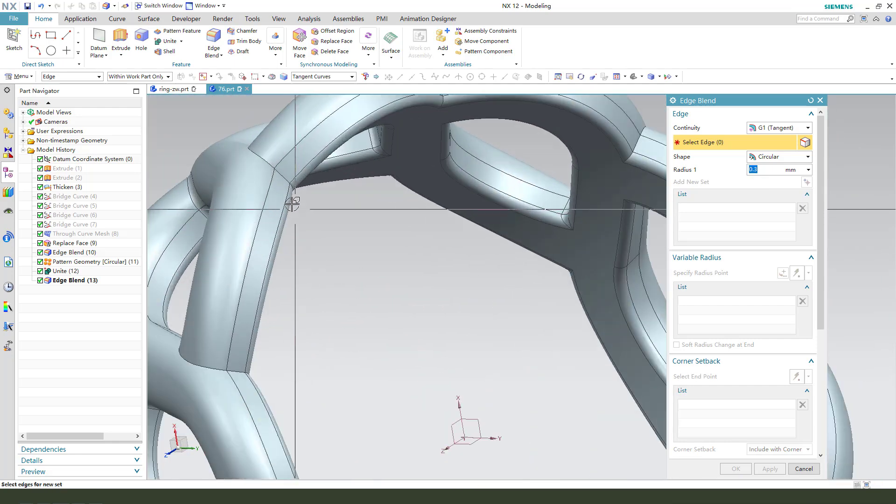
click(282, 179)
click(274, 160)
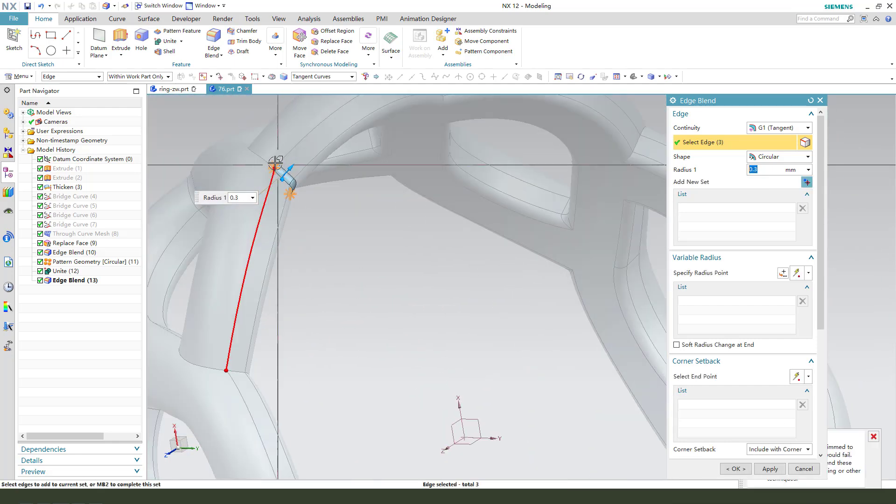
scroll(274, 194, down, 2)
scroll(272, 312, up, 2)
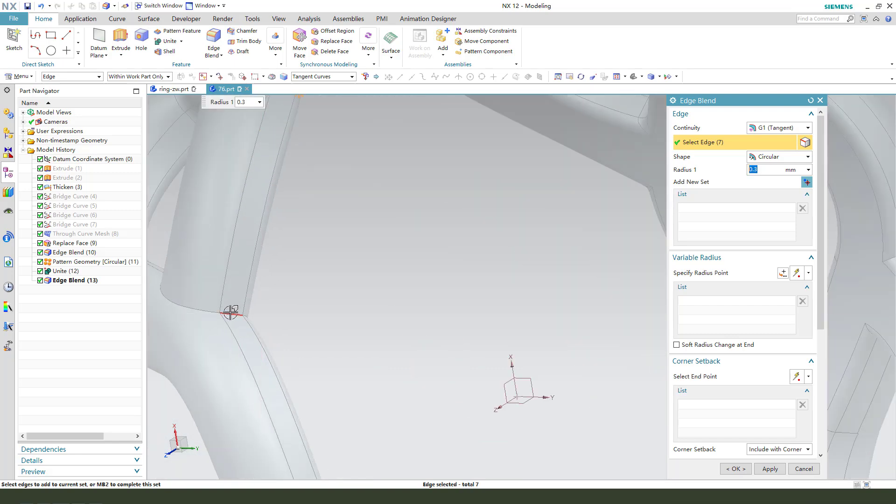
click(200, 309)
scroll(329, 280, down, 3)
scroll(336, 248, up, 3)
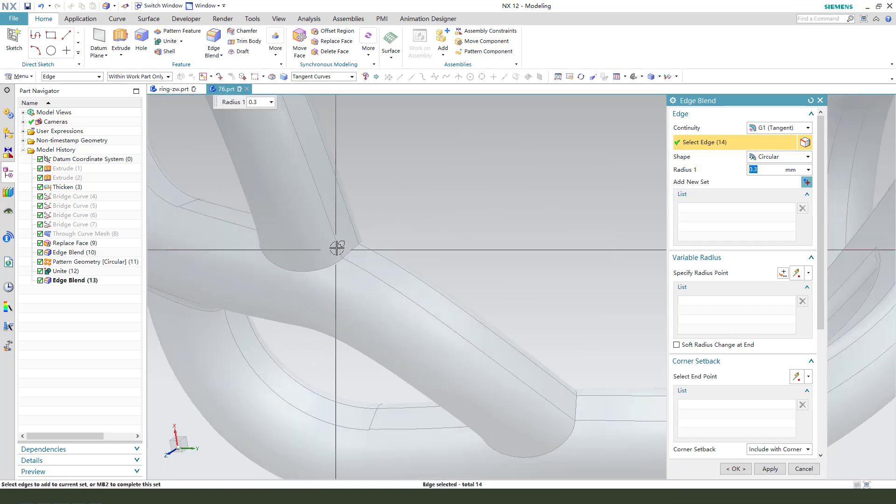
Step: Add junction edge chains at further joints, rotating the ring to reach them
click(344, 256)
click(332, 275)
scroll(244, 220, down, 3)
scroll(297, 267, up, 2)
scroll(297, 267, up, 2)
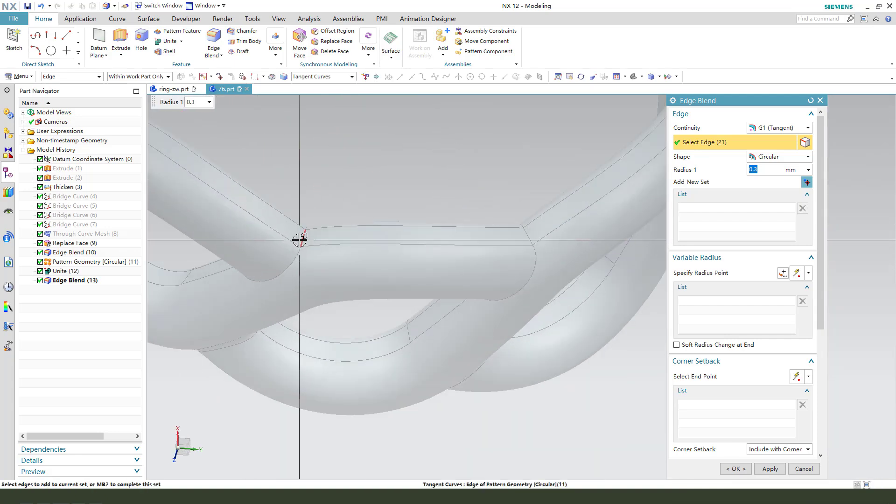
click(294, 261)
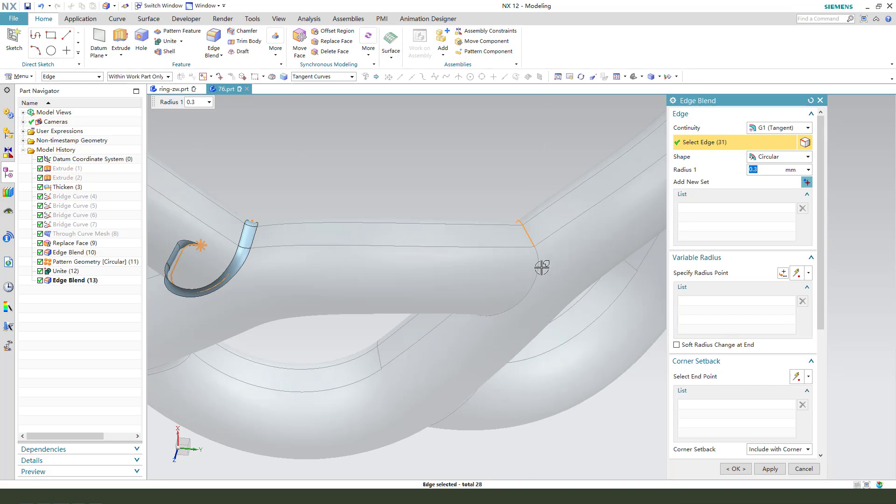
click(541, 267)
scroll(416, 252, down, 2)
scroll(485, 281, down, 2)
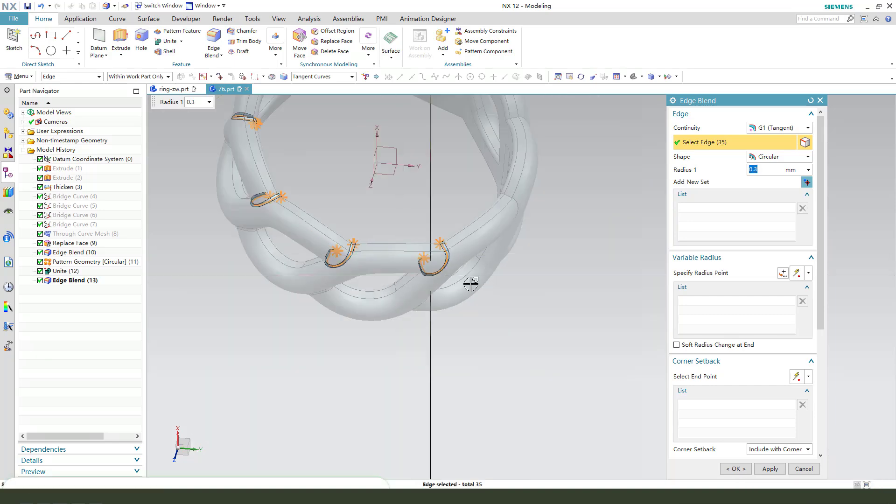
mouse_move(485, 282)
middle_down()
mouse_move(455, 252)
mouse_move(474, 202)
middle_up()
scroll(450, 200, up, 3)
click(450, 201)
click(463, 220)
scroll(462, 321, down, 3)
Step: Pick the last remaining joint edges until 63 are selected for the 0.3 mm blend
middle_drag(506, 266, 523, 252)
scroll(504, 254, up, 3)
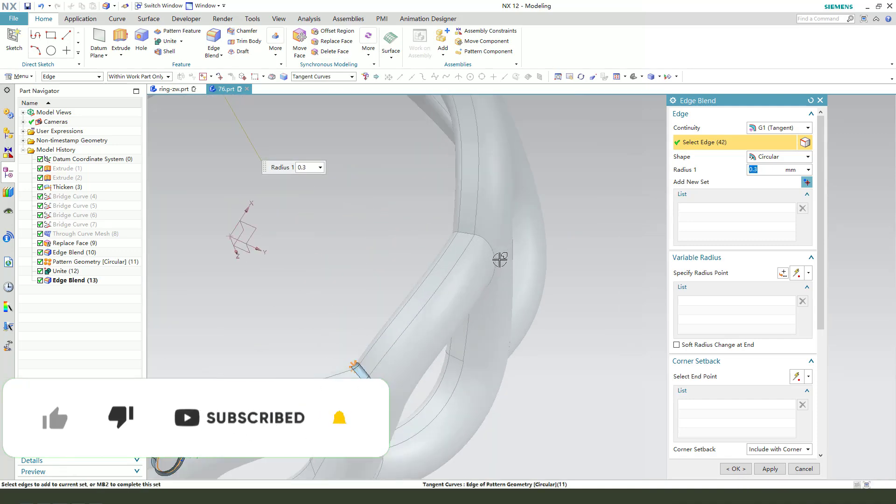
scroll(470, 236, up, 2)
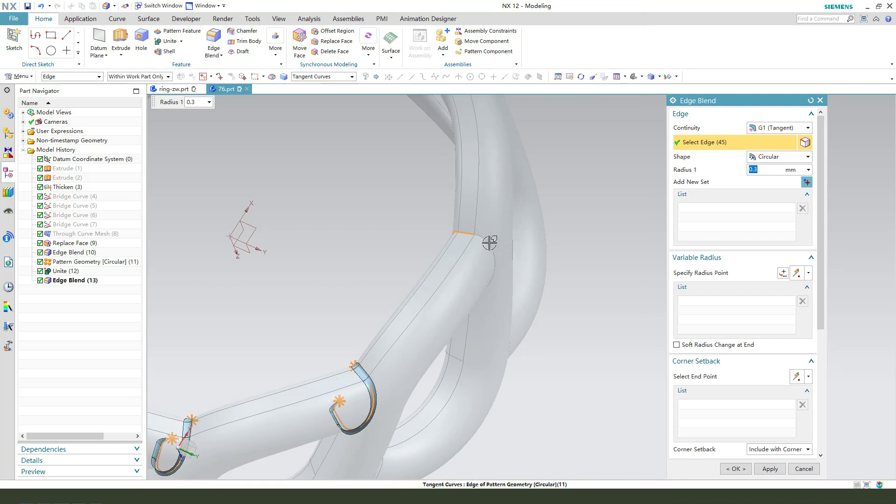
click(489, 242)
scroll(486, 247, down, 3)
scroll(480, 253, down, 1)
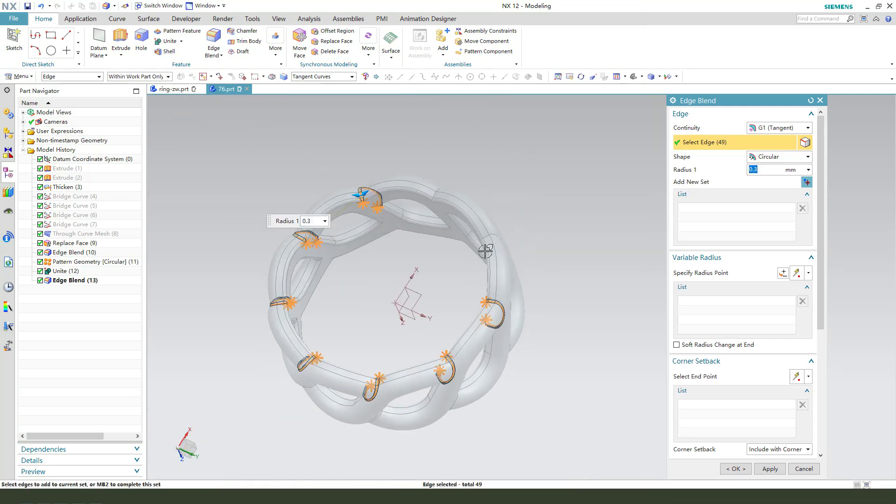
middle_drag(480, 252, 485, 261)
scroll(486, 261, up, 5)
click(488, 264)
click(510, 266)
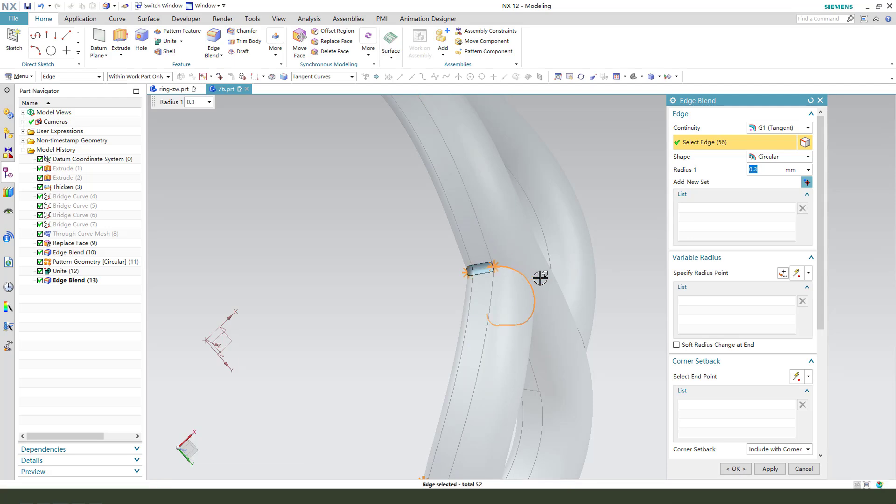
scroll(525, 329, down, 4)
middle_drag(525, 328, 500, 271)
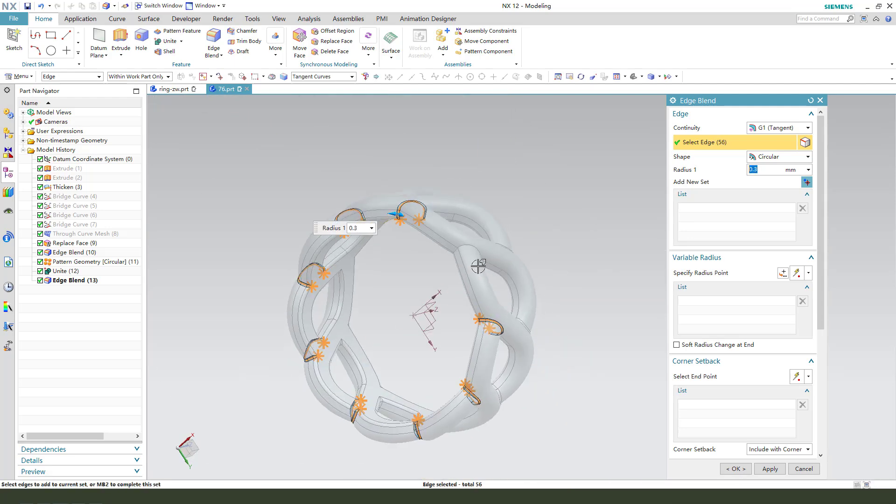
scroll(437, 223, up, 5)
click(415, 214)
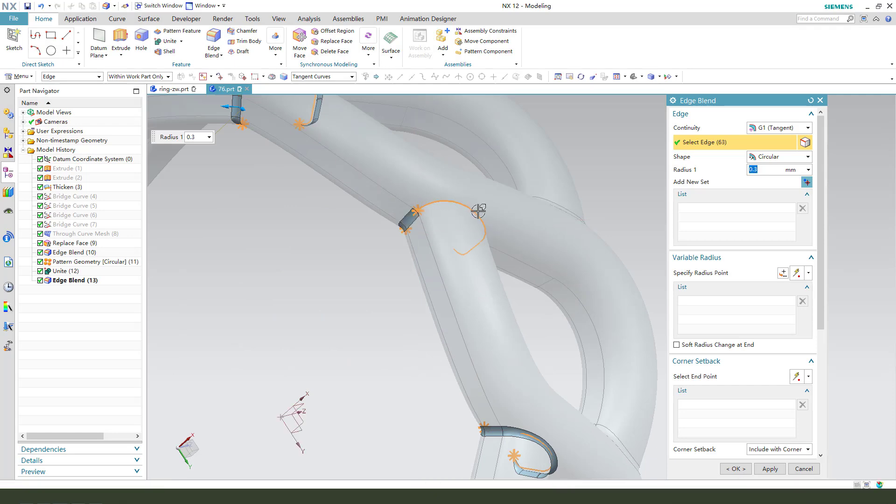
scroll(474, 219, up, 5)
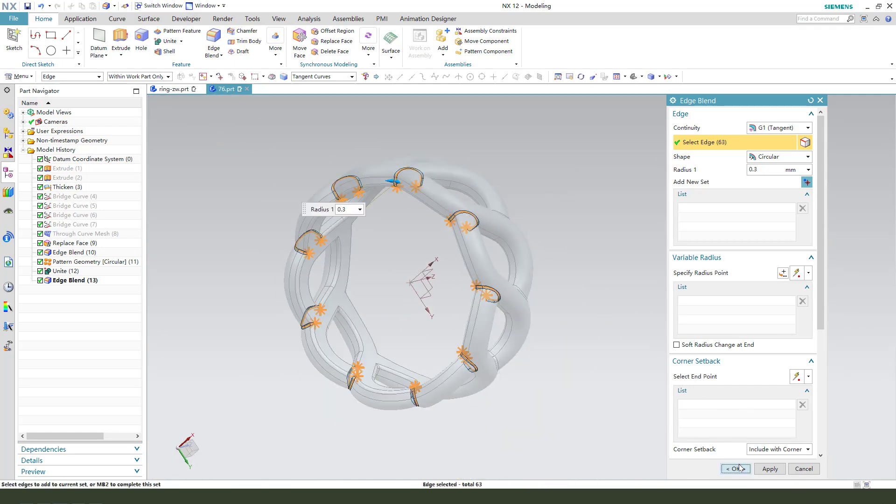
Step: Finish Edge Blend (14) and recolour the whole ring yellow through Ctrl+J
mouse_move(543, 336)
middle_down()
mouse_move(466, 335)
mouse_move(463, 299)
middle_up()
middle_drag(586, 320, 566, 320)
key(ctrl+j)
click(501, 213)
middle_click(775, 185)
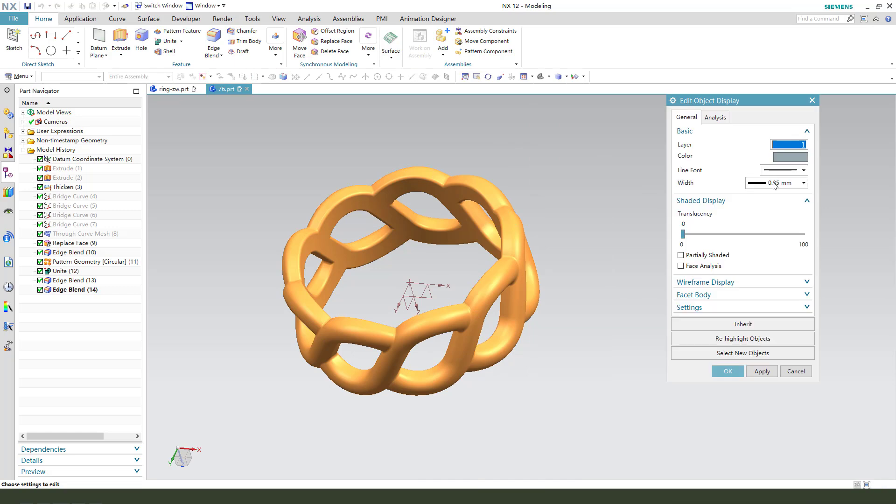
click(784, 160)
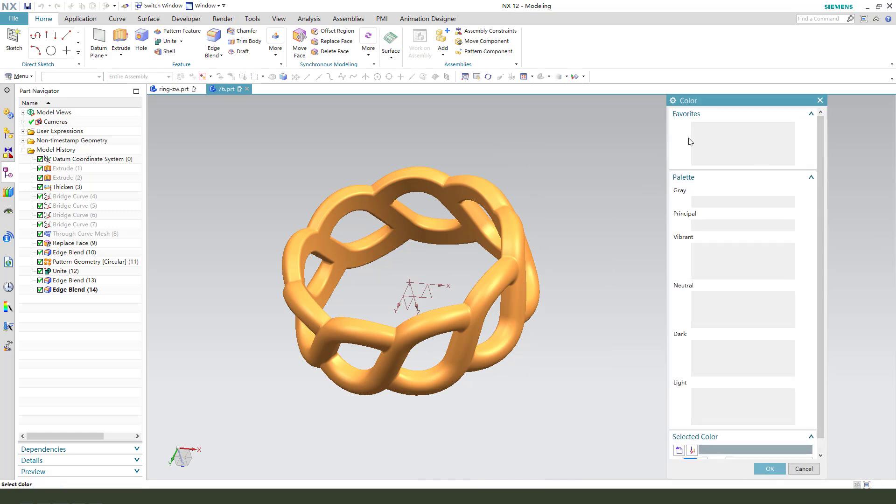
middle_click(643, 214)
middle_click(643, 215)
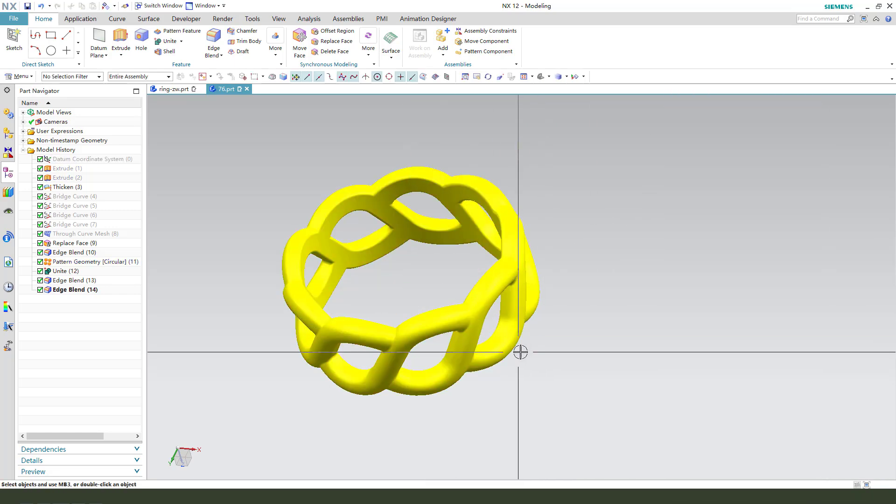
mouse_move(530, 344)
middle_down()
mouse_move(549, 222)
mouse_move(568, 250)
mouse_move(572, 206)
mouse_move(610, 215)
mouse_move(600, 224)
mouse_move(600, 300)
mouse_move(580, 331)
mouse_move(579, 213)
mouse_move(576, 226)
mouse_move(576, 205)
mouse_move(527, 218)
mouse_move(588, 240)
mouse_move(636, 238)
mouse_move(589, 261)
middle_up()
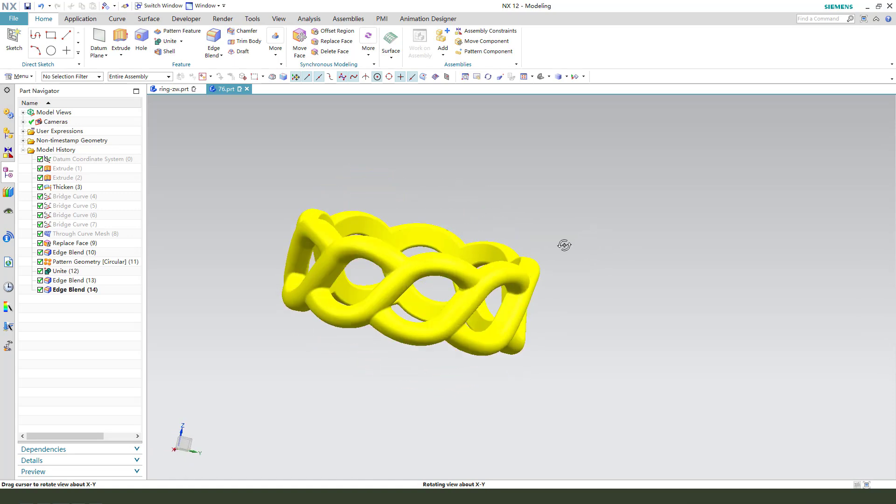